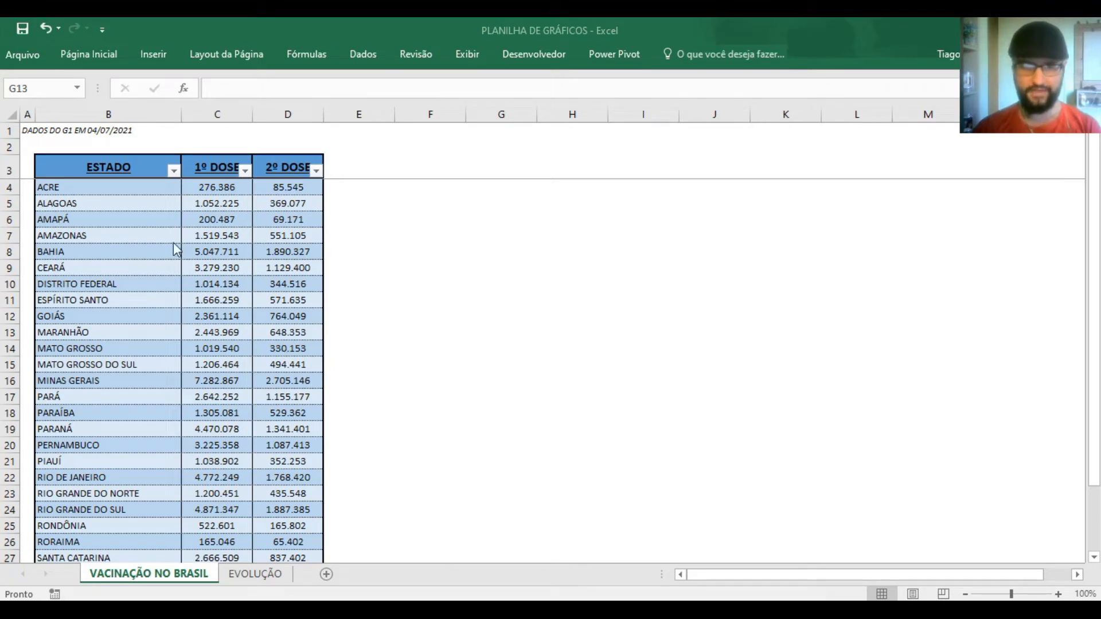
# Insert the default column chart from the whole vaccination table, headers included, and place it beside the data
pyautogui.click(216, 234)
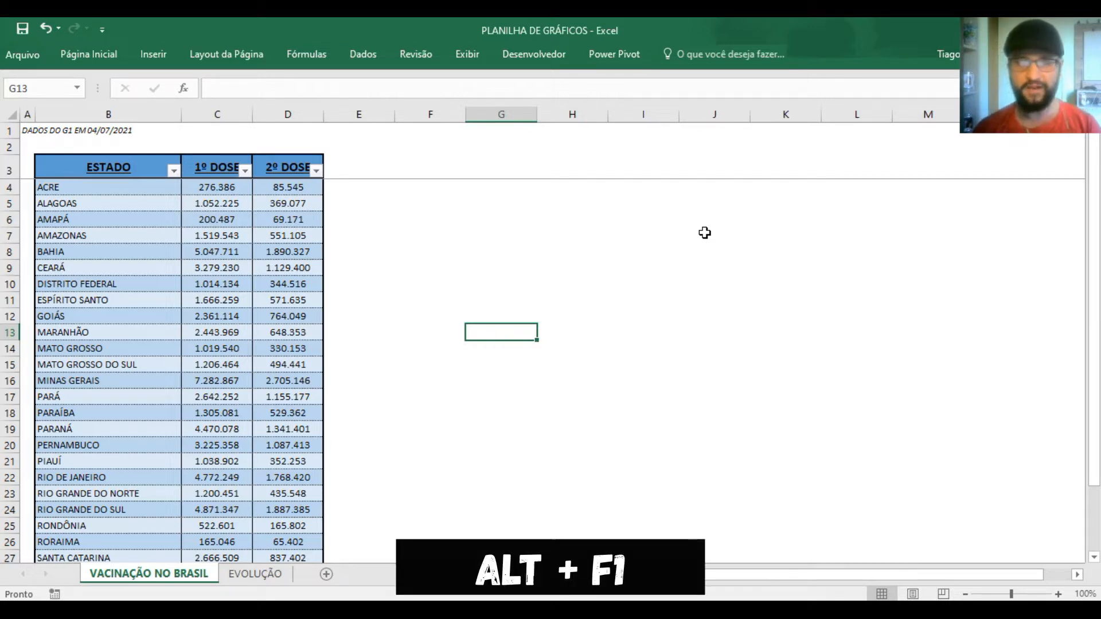
pyautogui.click(153, 173)
pyautogui.moveTo(153, 172); pyautogui.dragTo(288, 169)
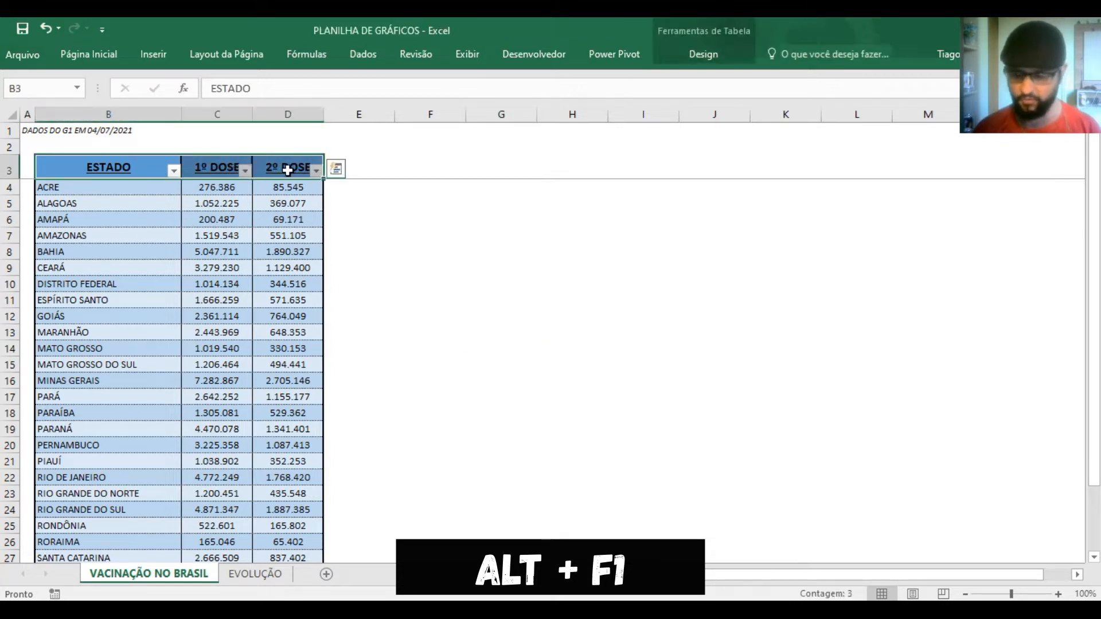
pyautogui.hotkey('ctrl', 'shift', 'Down')
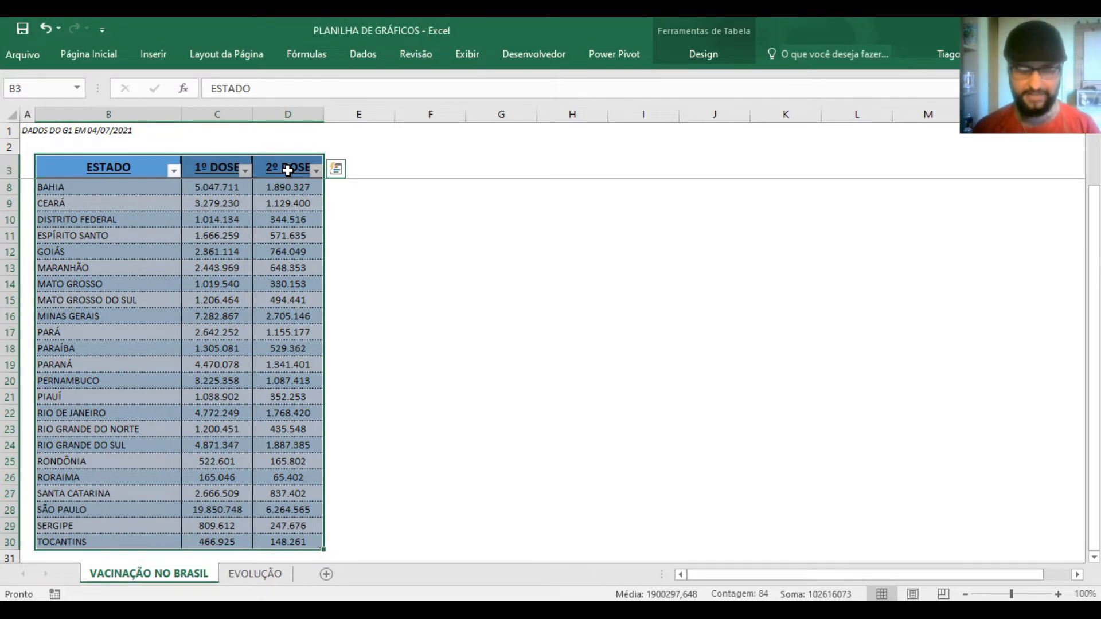
pyautogui.press('alt')
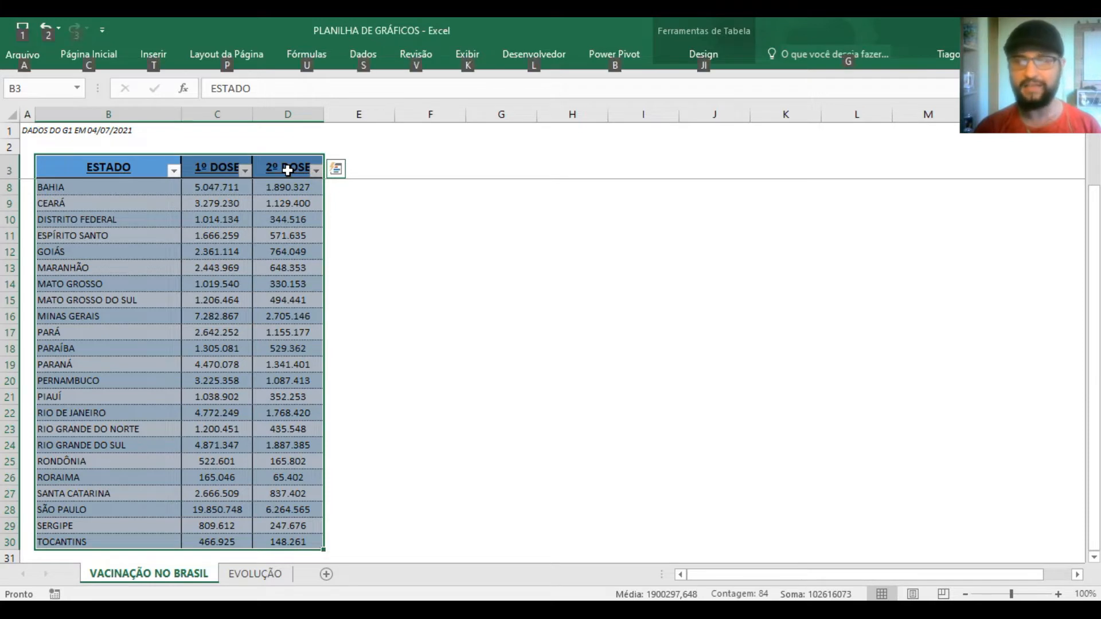
pyautogui.hotkey('alt', 'F1')
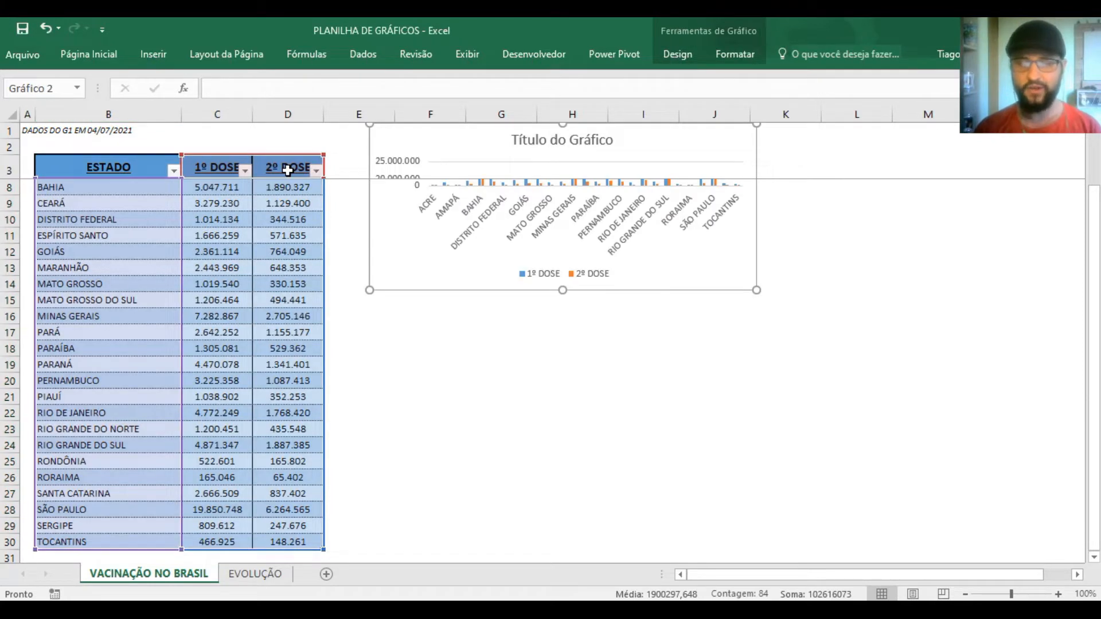
pyautogui.moveTo(676, 286); pyautogui.dragTo(686, 427)
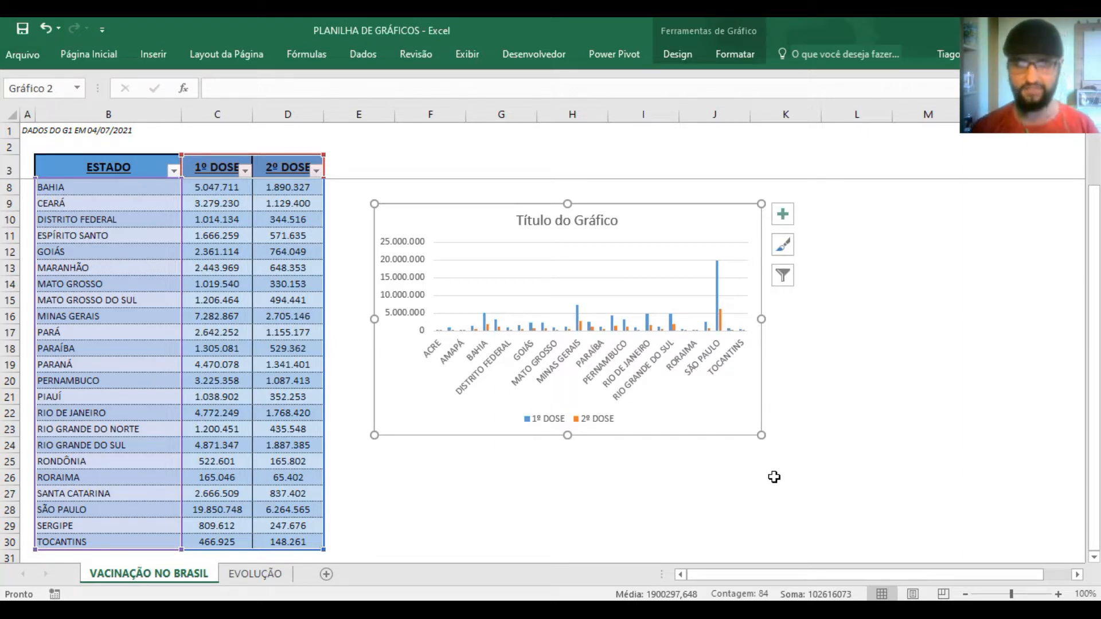
# Delete the column chart and deselect the vaccination table
pyautogui.press('Delete')
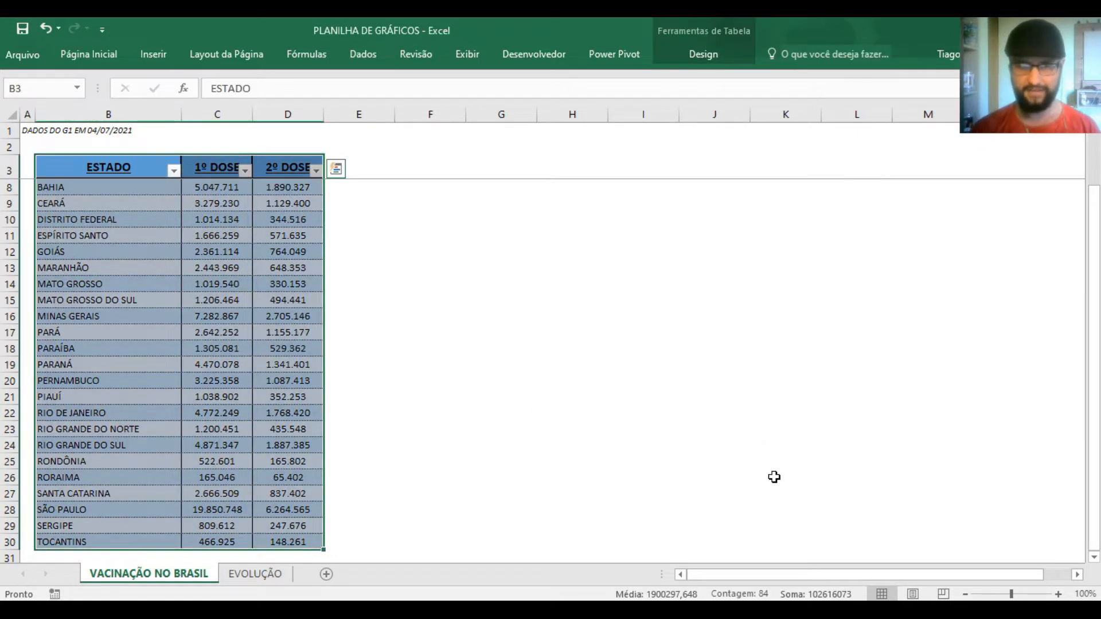
pyautogui.click(747, 402)
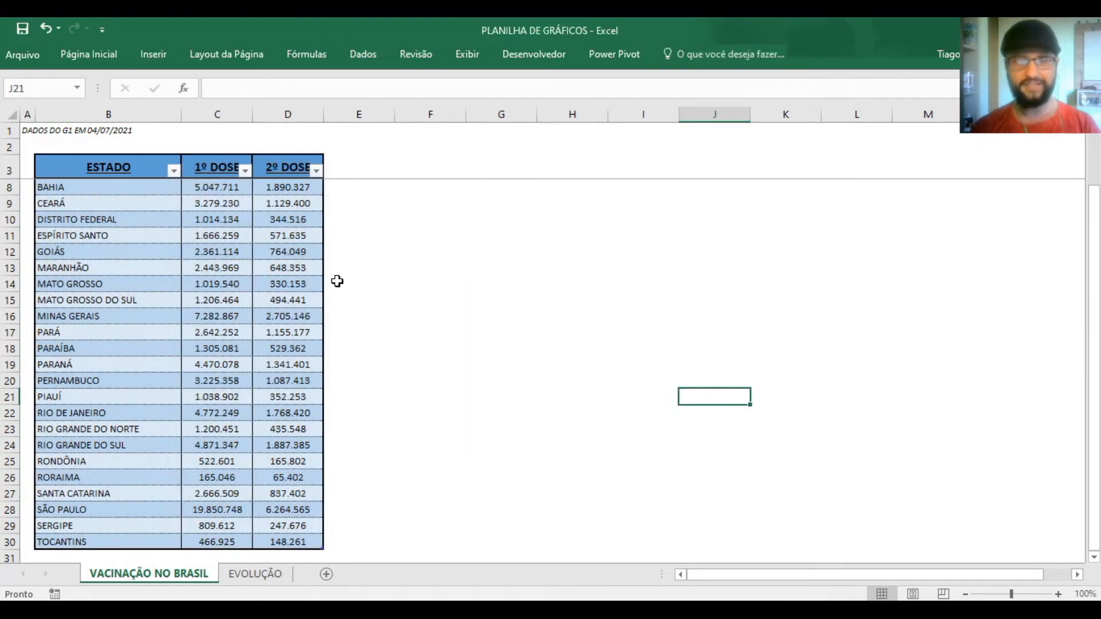
# Select the whole vaccination table from the ESTADO, 1º DOSE and 2º DOSE headers through the TOCANTINS row
pyautogui.moveTo(74, 172); pyautogui.dragTo(273, 168)
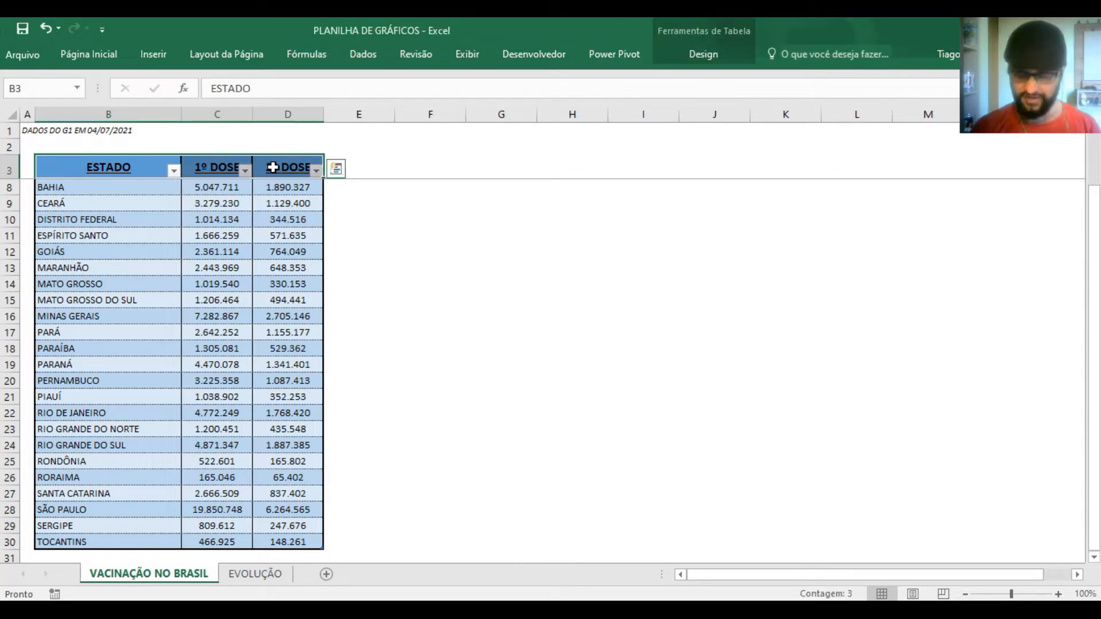
pyautogui.hotkey('ctrl', 'shift', 'Down')
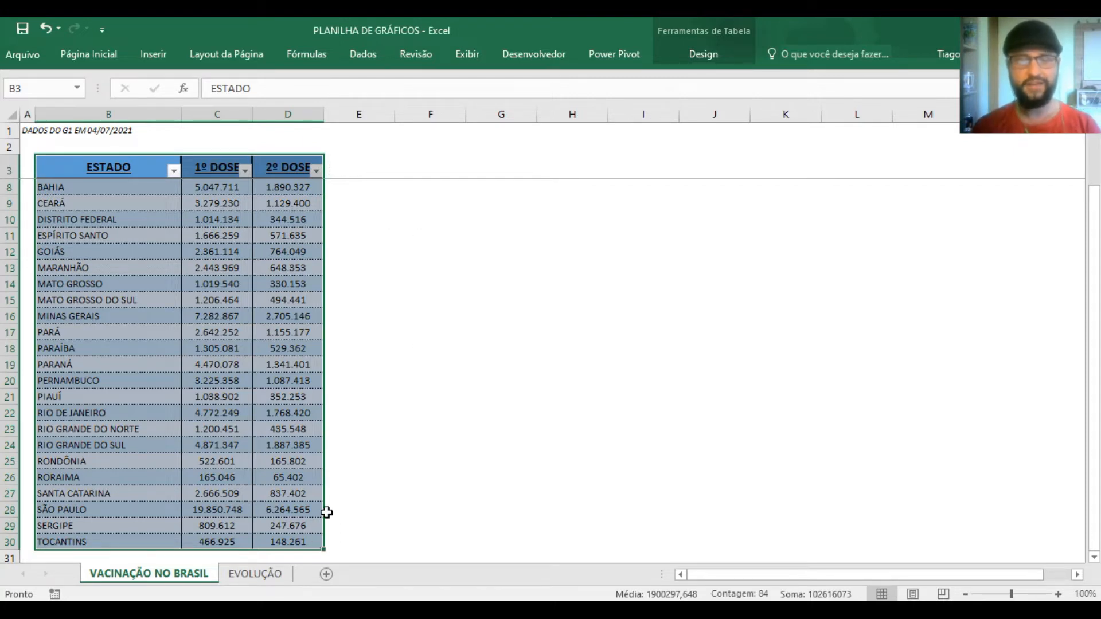
# Look over the available column and bar chart types, and view the full chart insertion dialog before closing it
pyautogui.click(163, 61)
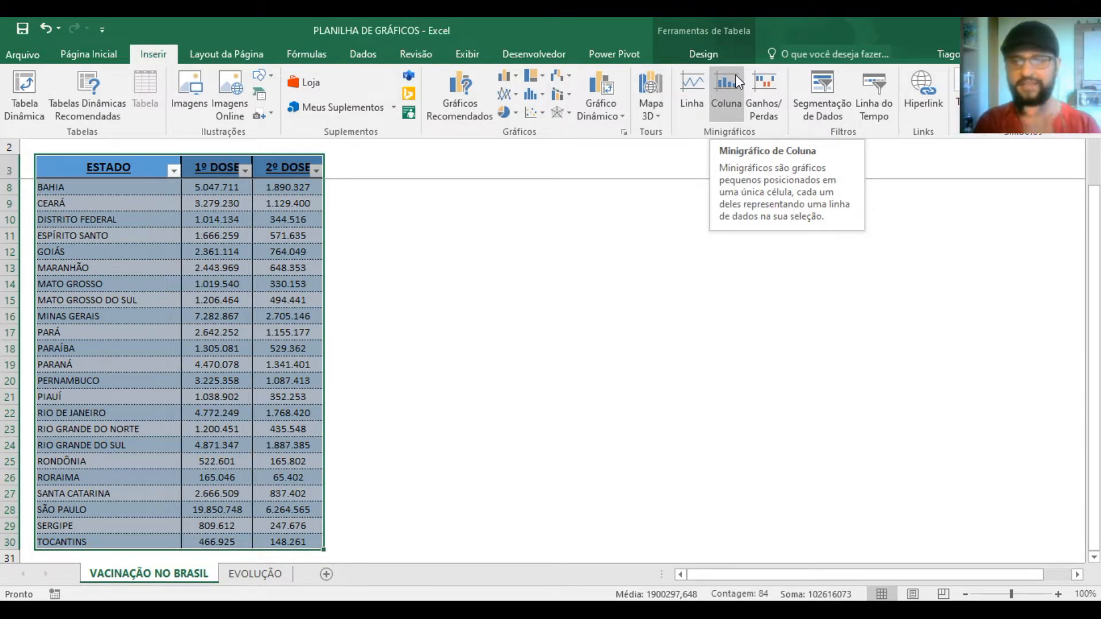
pyautogui.click(519, 78)
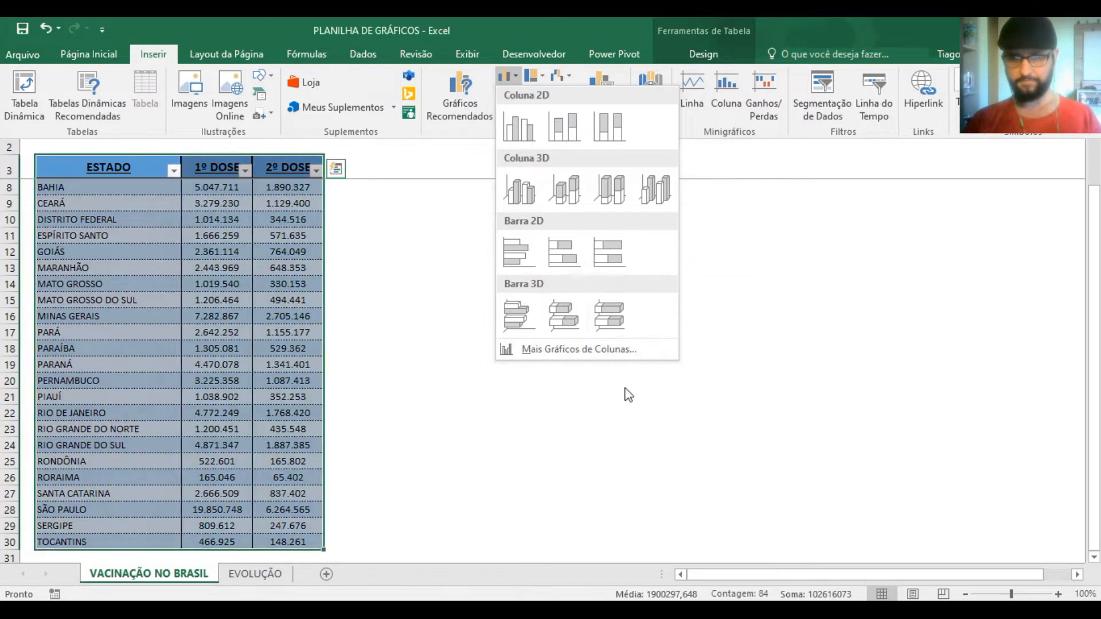
pyautogui.click(537, 81)
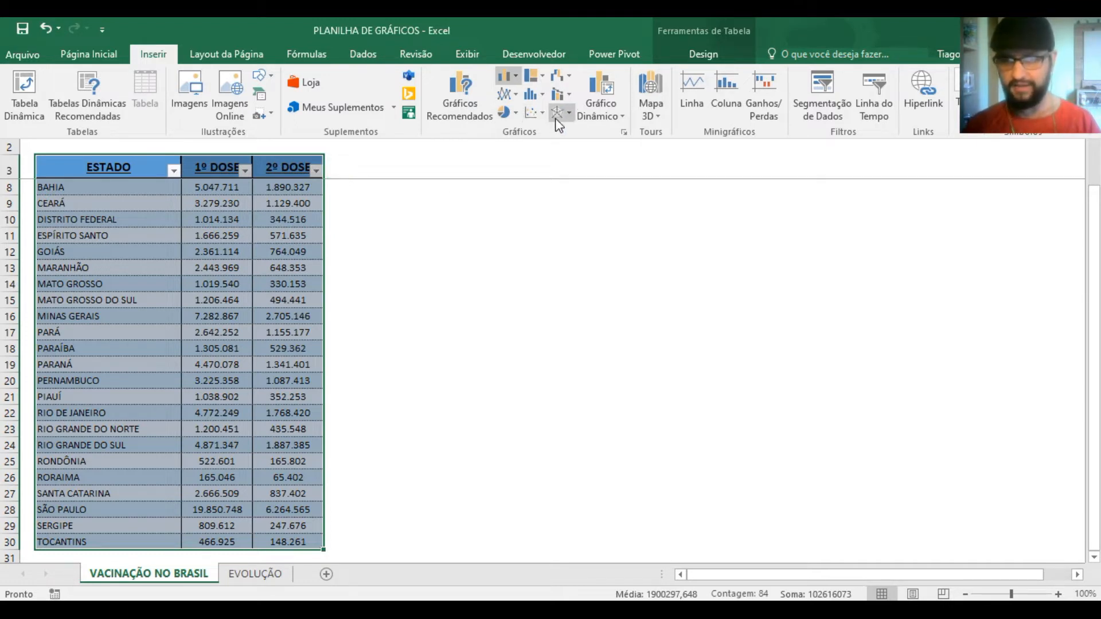
pyautogui.click(624, 133)
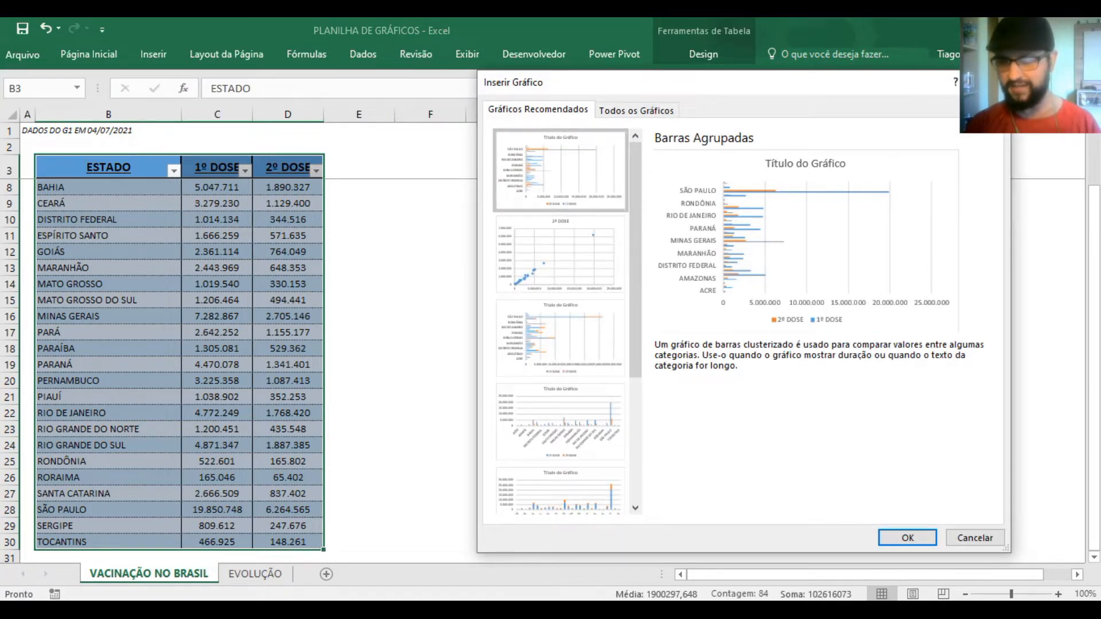
pyautogui.moveTo(840, 90); pyautogui.dragTo(705, 99)
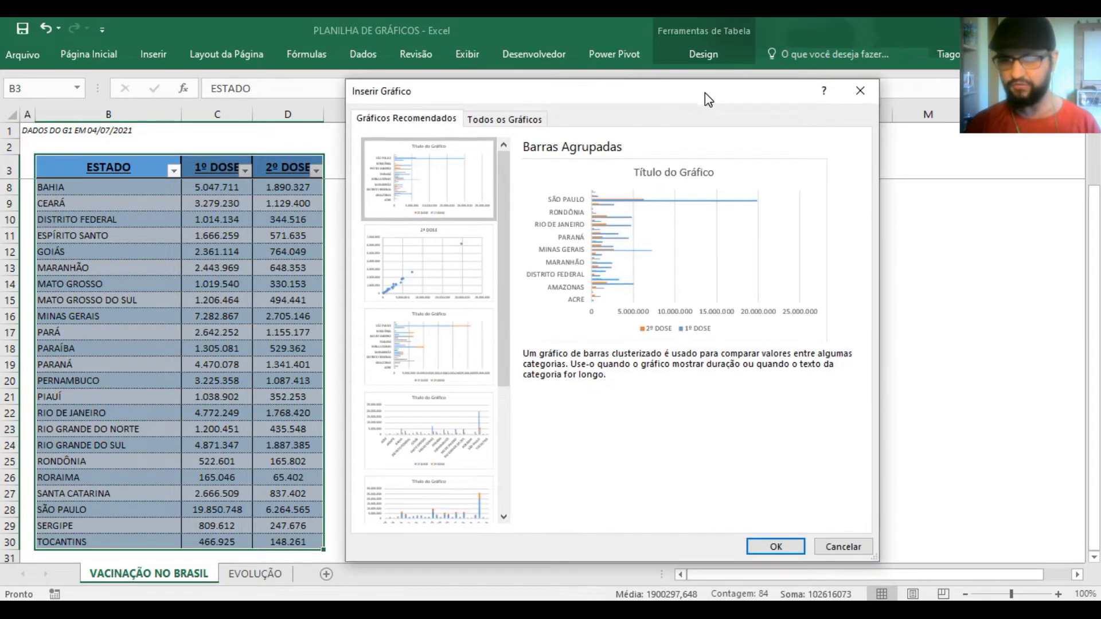
pyautogui.click(859, 91)
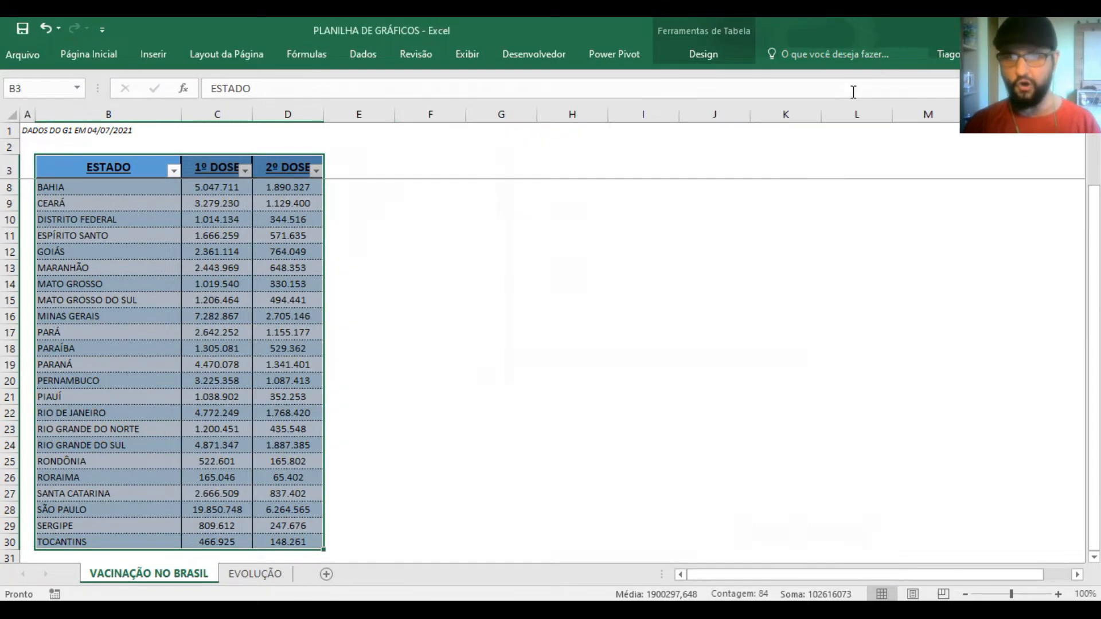
# Preview the recommended charts for the table, including Dispersão, Barras Empilhadas, Coluna Agrupada and Pareto
pyautogui.click(152, 55)
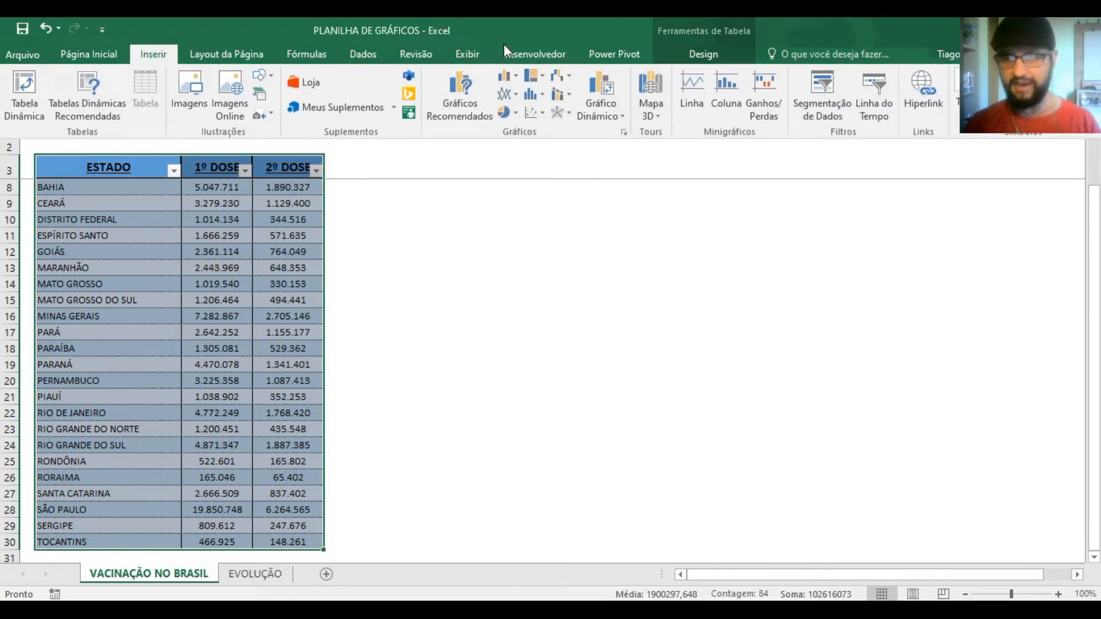
pyautogui.click(466, 92)
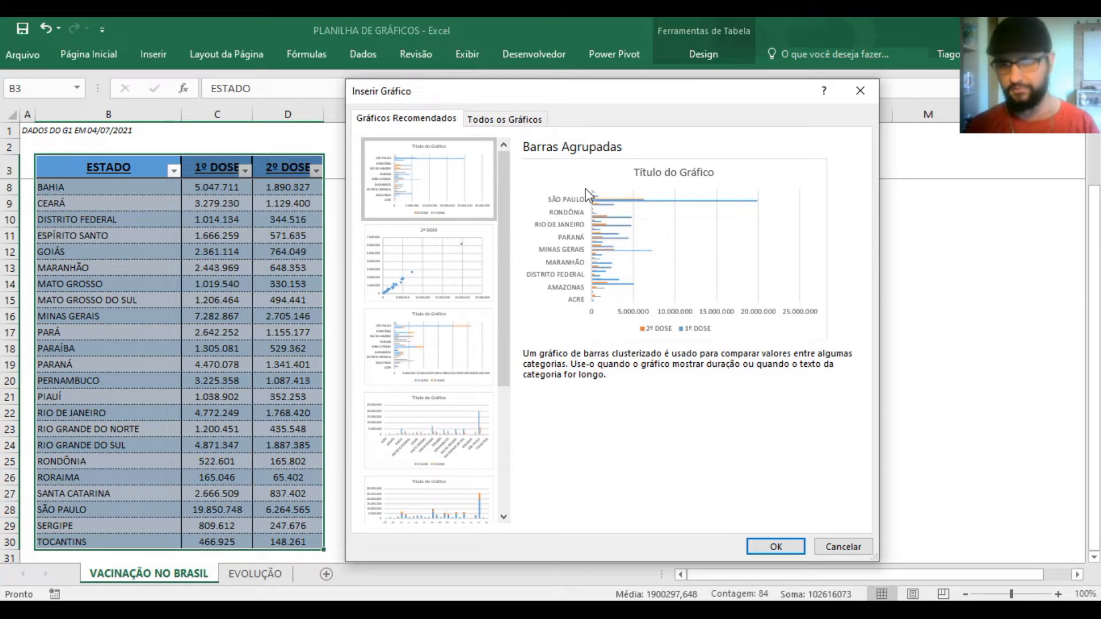
pyautogui.click(434, 262)
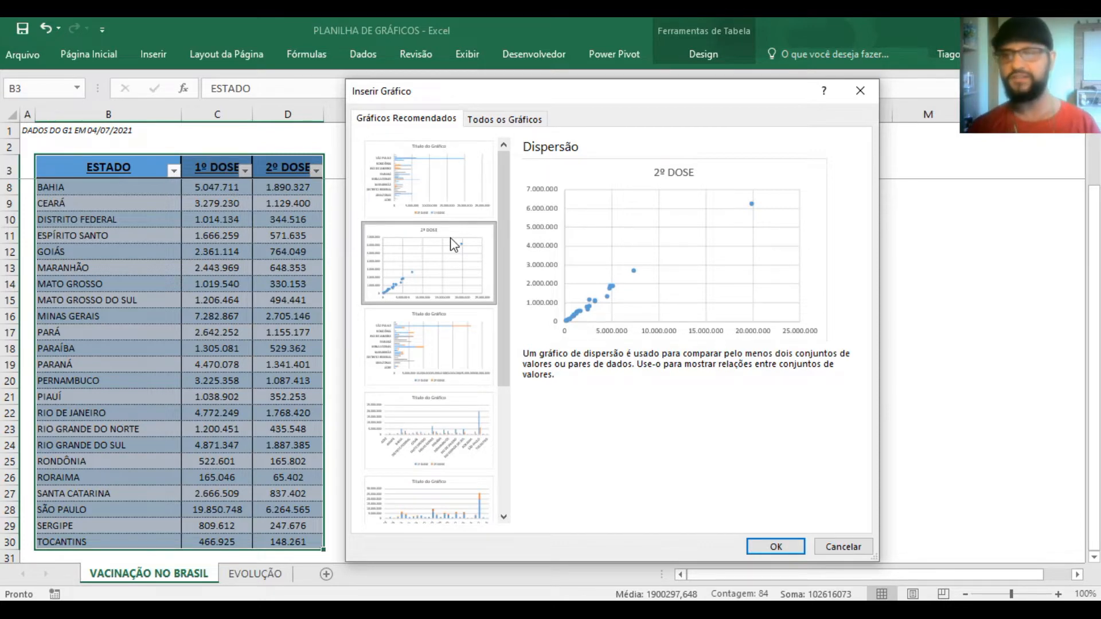
pyautogui.click(440, 345)
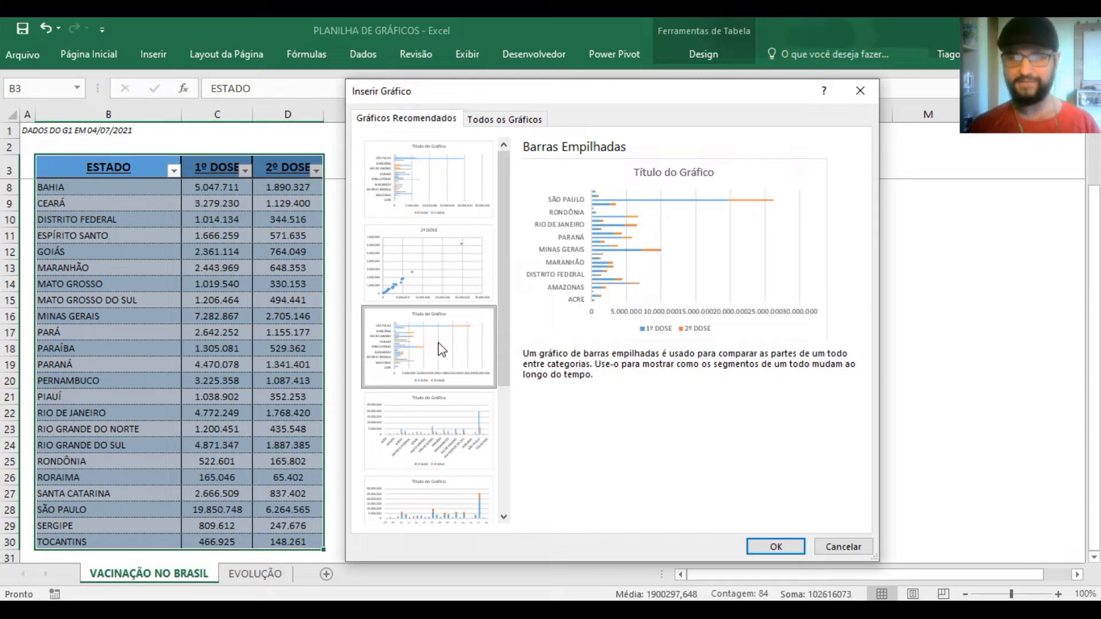
pyautogui.click(447, 414)
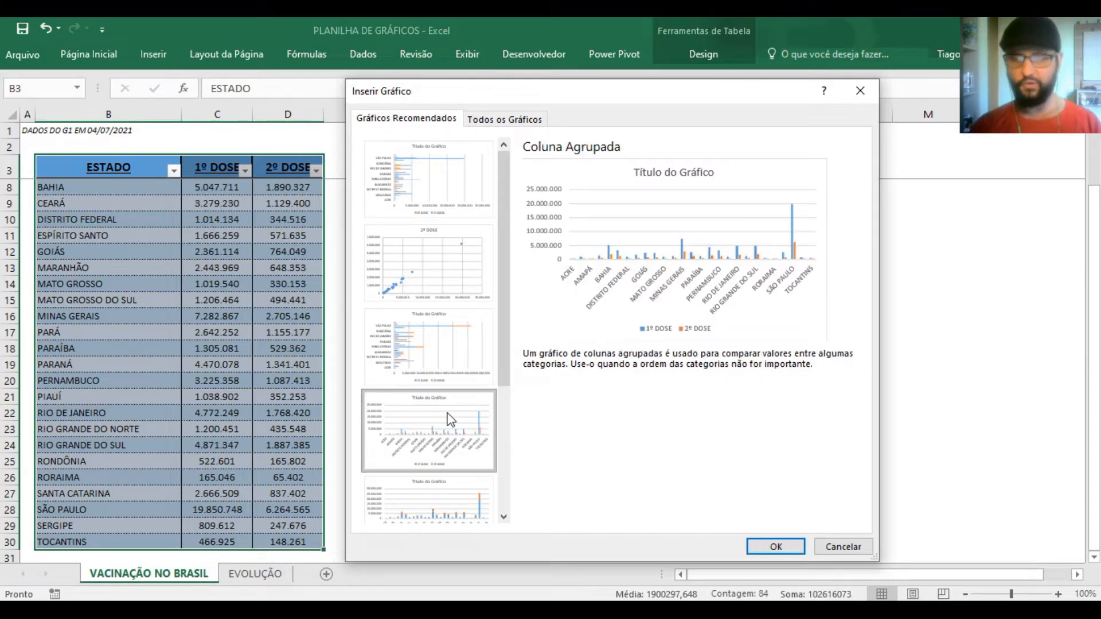
pyautogui.scroll(-3, 453, 418)
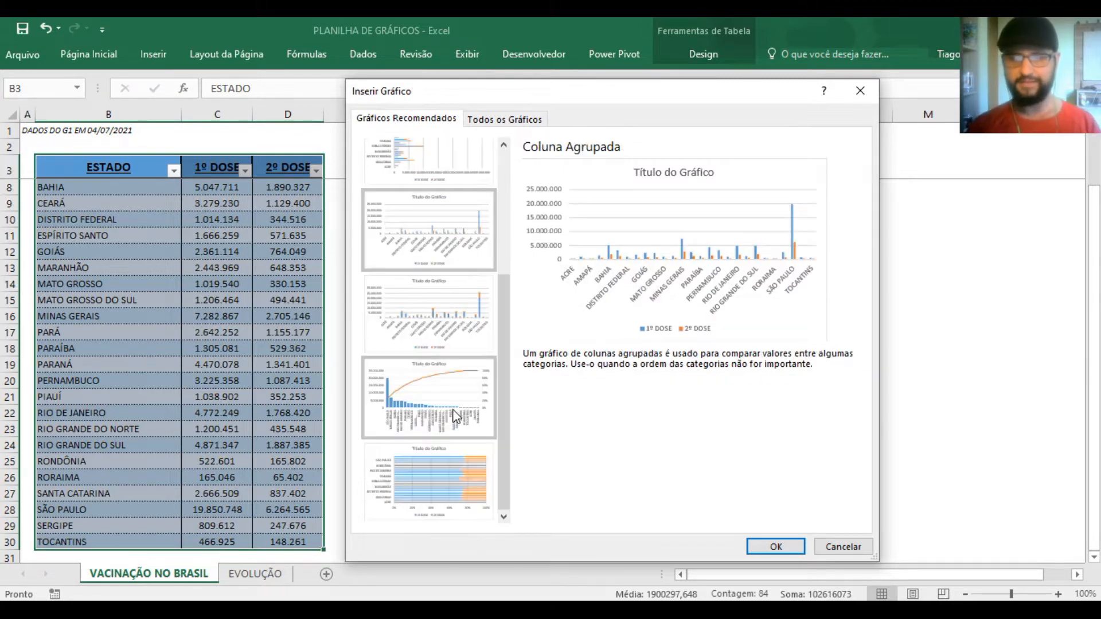
pyautogui.click(434, 393)
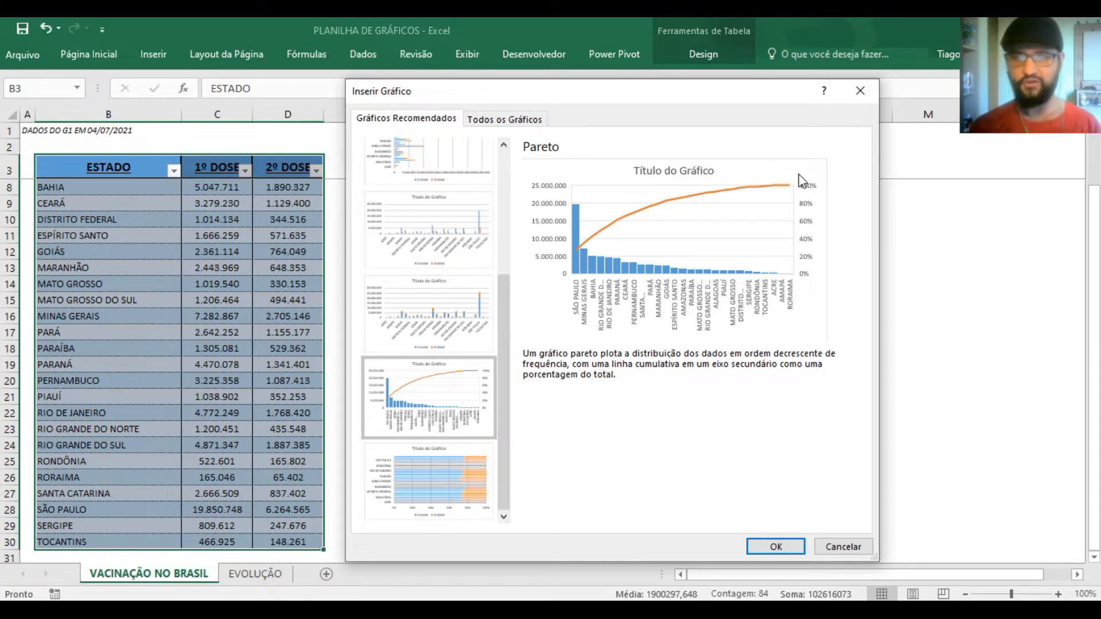
pyautogui.scroll(3, 499, 275)
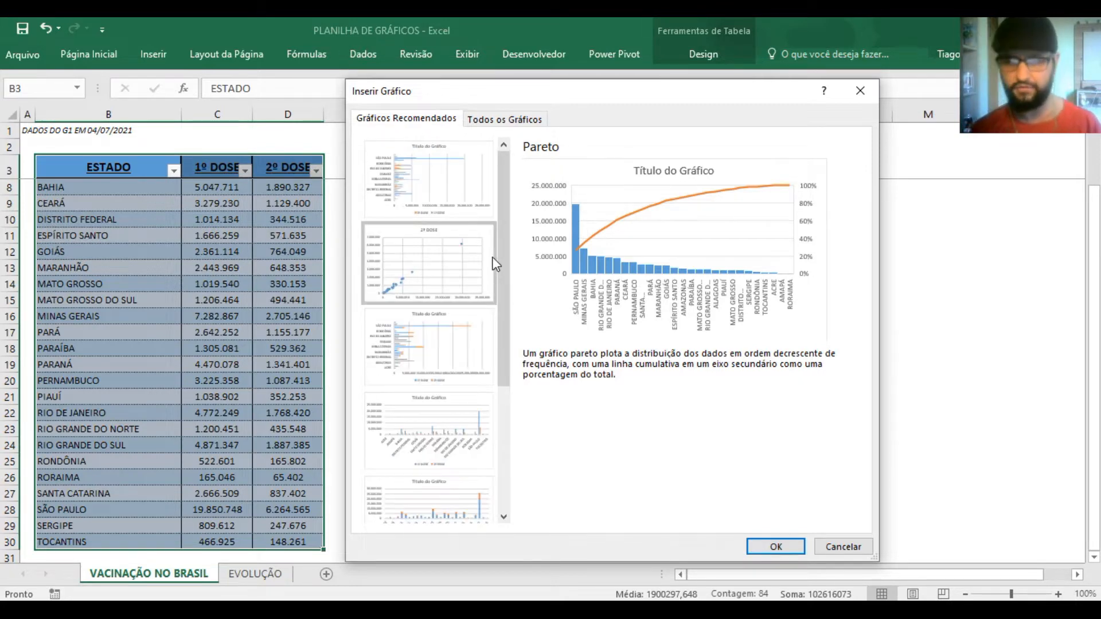
# Preview the column chart variants among all chart types, including Coluna 100% Empilhada, Coluna 3D Empilhada and Coluna 3D 100% Empilhada
pyautogui.click(503, 119)
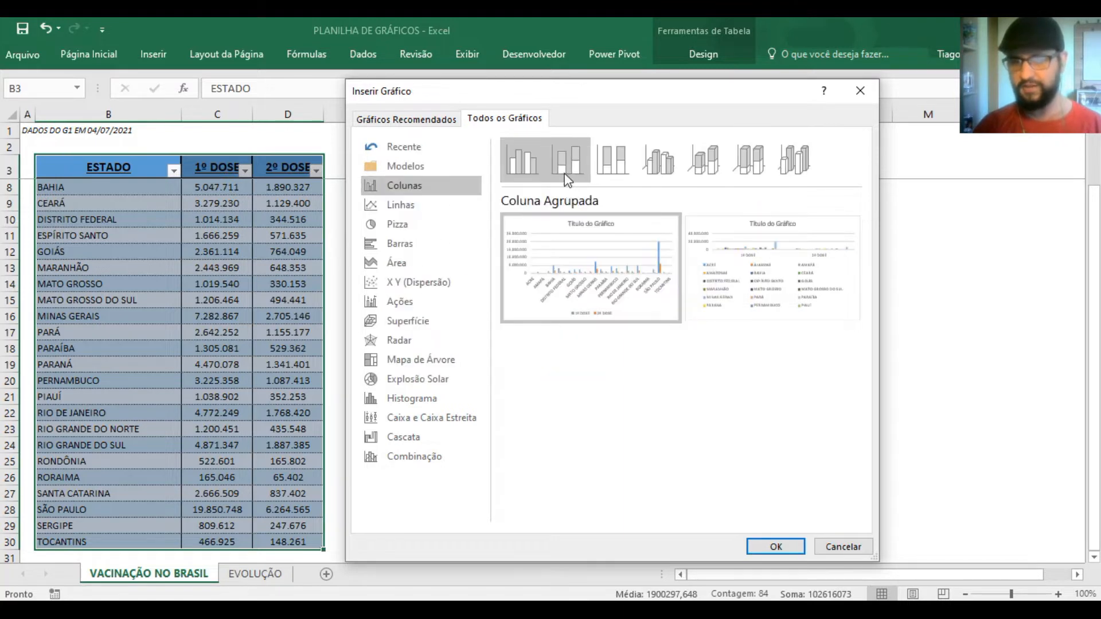
pyautogui.click(614, 164)
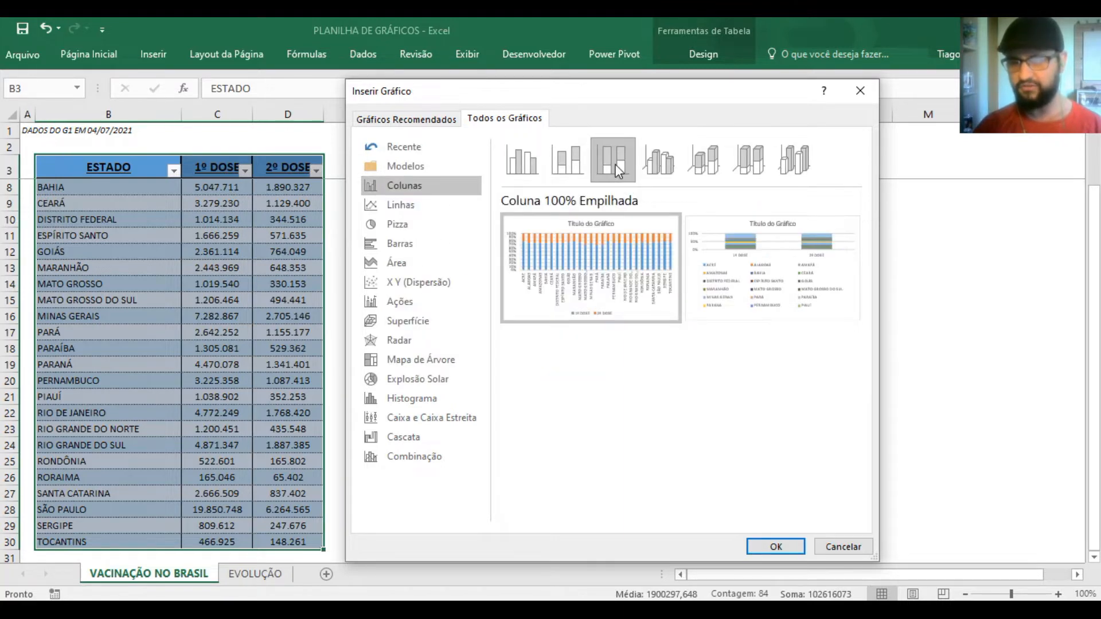
pyautogui.click(650, 161)
pyautogui.click(694, 167)
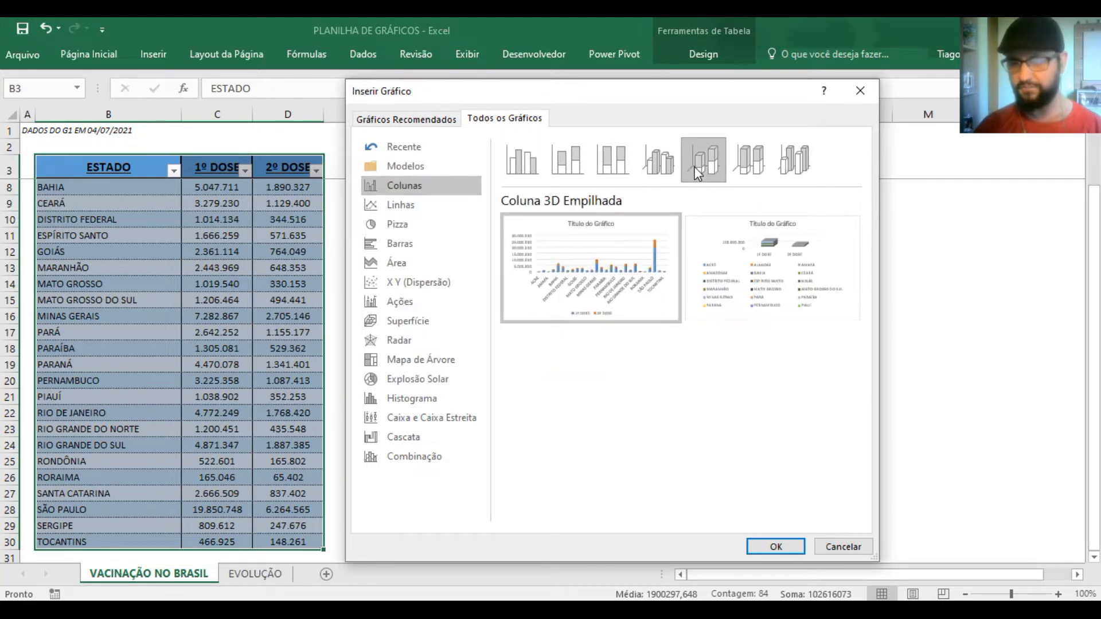
pyautogui.click(738, 163)
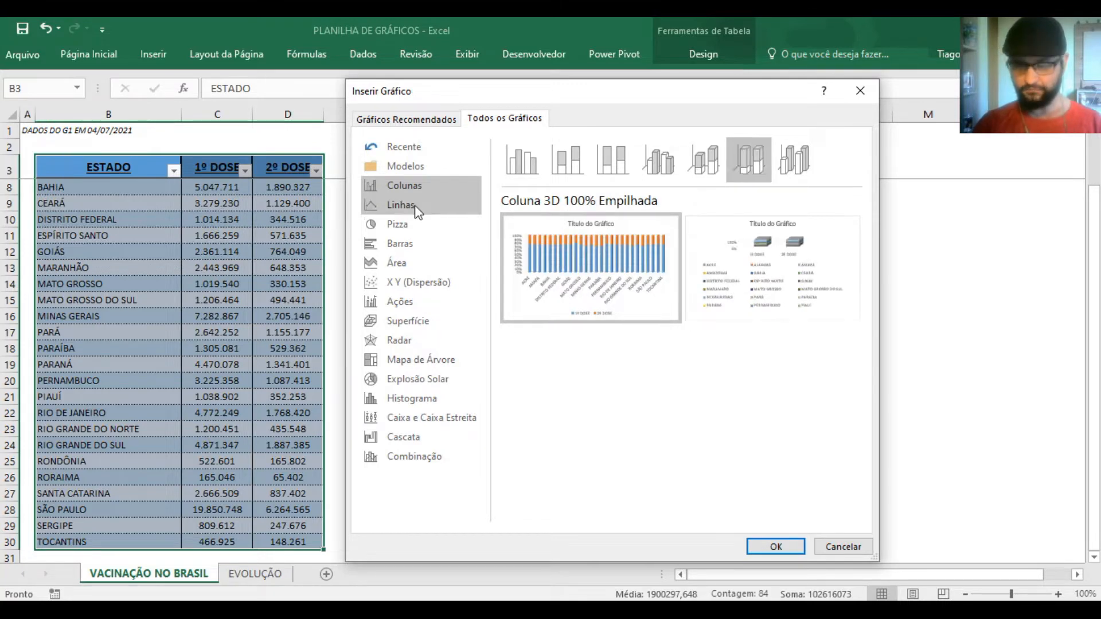
# Preview the line chart variants, from plain Linha to Linha Empilhada com Marcadores
pyautogui.click(416, 208)
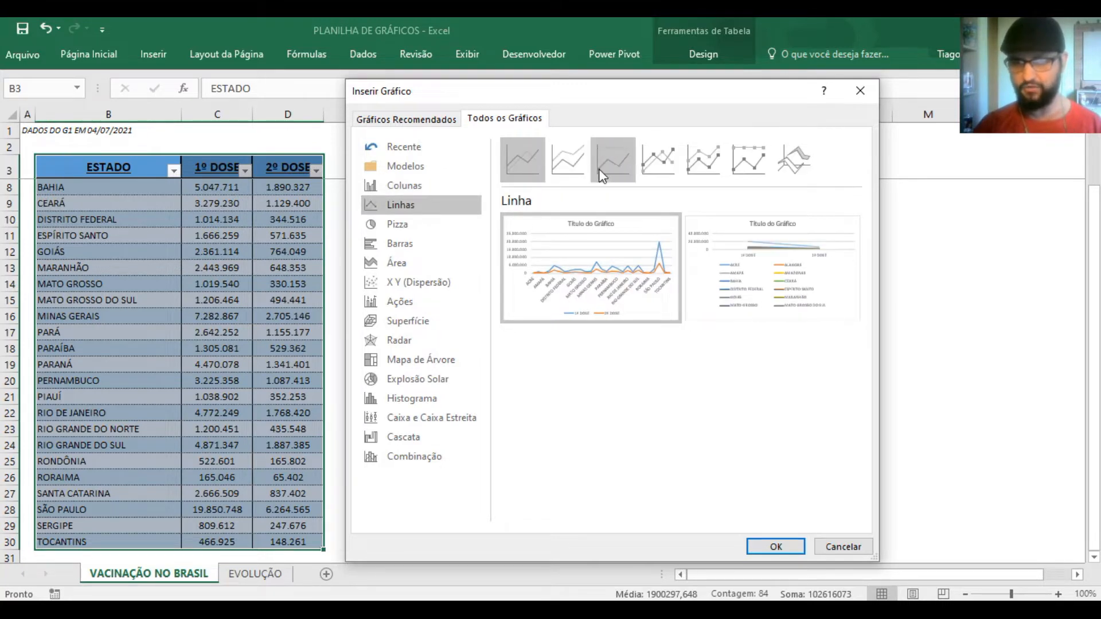
pyautogui.click(613, 161)
pyautogui.click(657, 158)
pyautogui.click(699, 159)
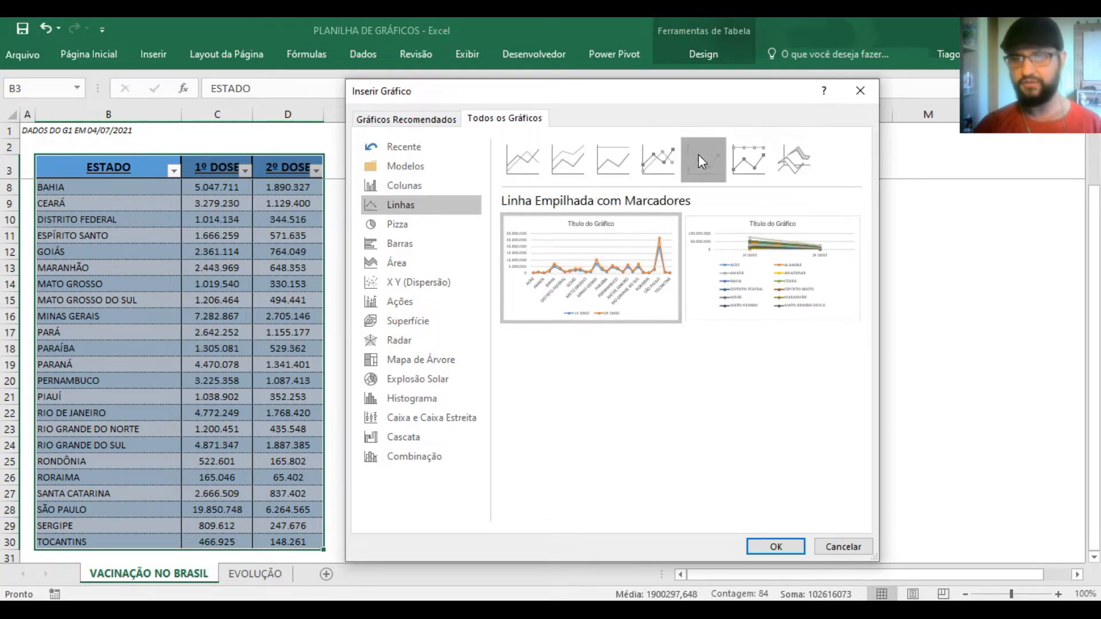
pyautogui.click(746, 159)
# Preview the pie chart variants Pizza, Pizza 3D and Rosca, enlarging the Pizza 3D preview
pyautogui.click(411, 223)
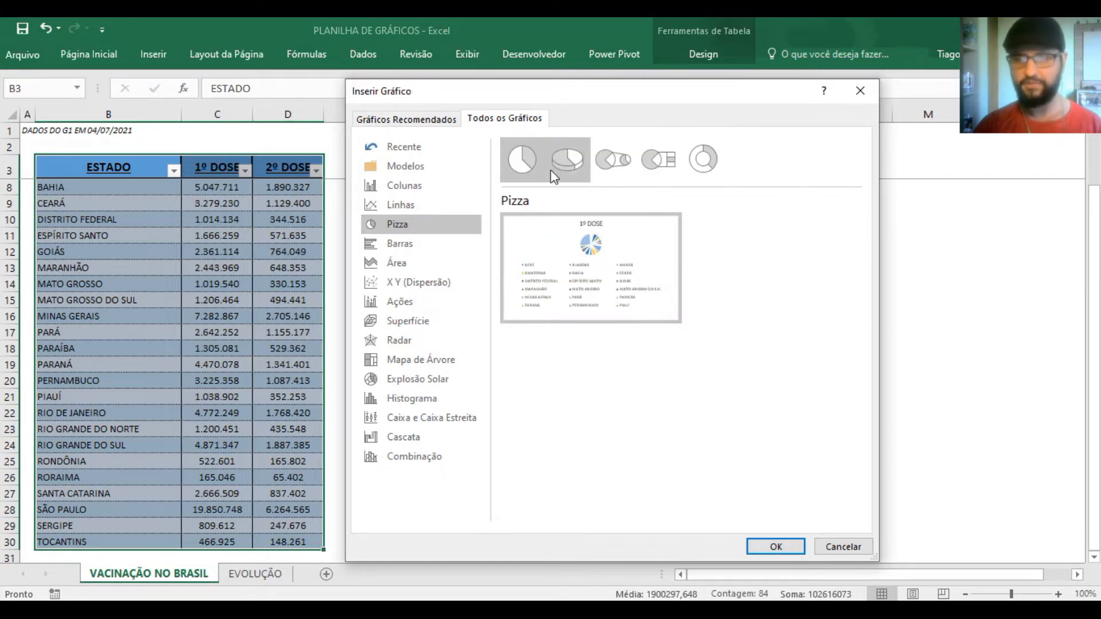
pyautogui.click(569, 161)
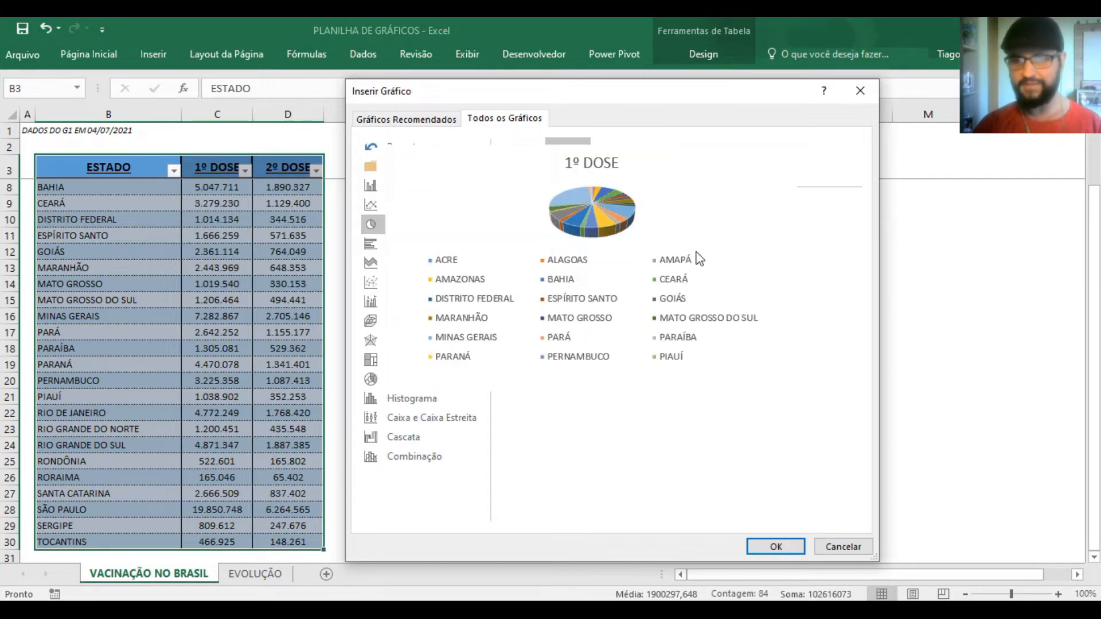
pyautogui.click(710, 162)
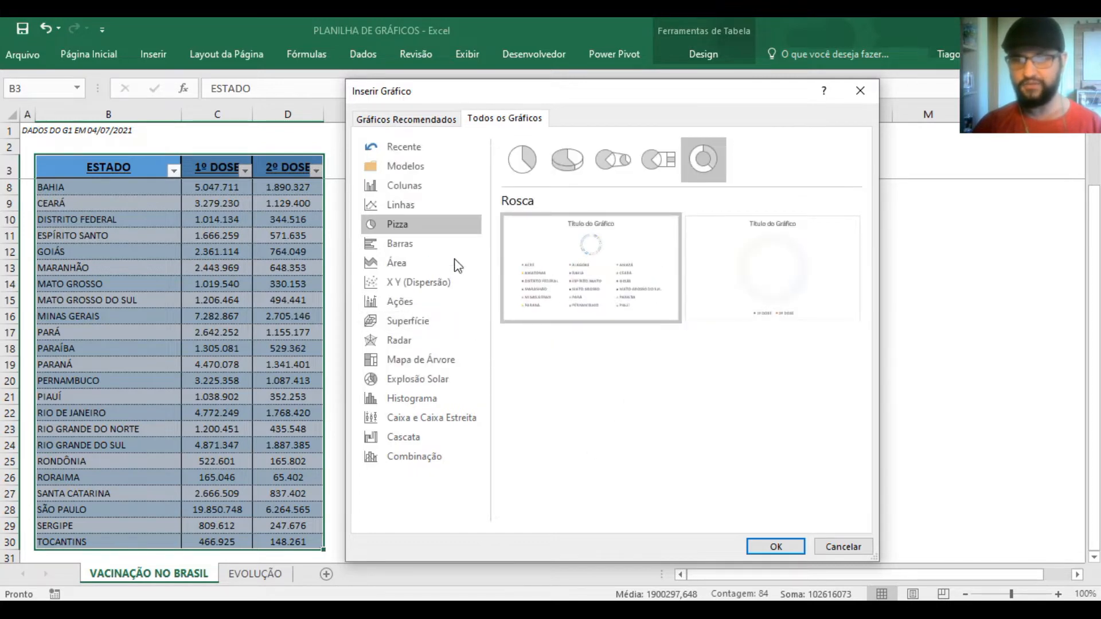
pyautogui.click(559, 170)
pyautogui.moveTo(584, 263)
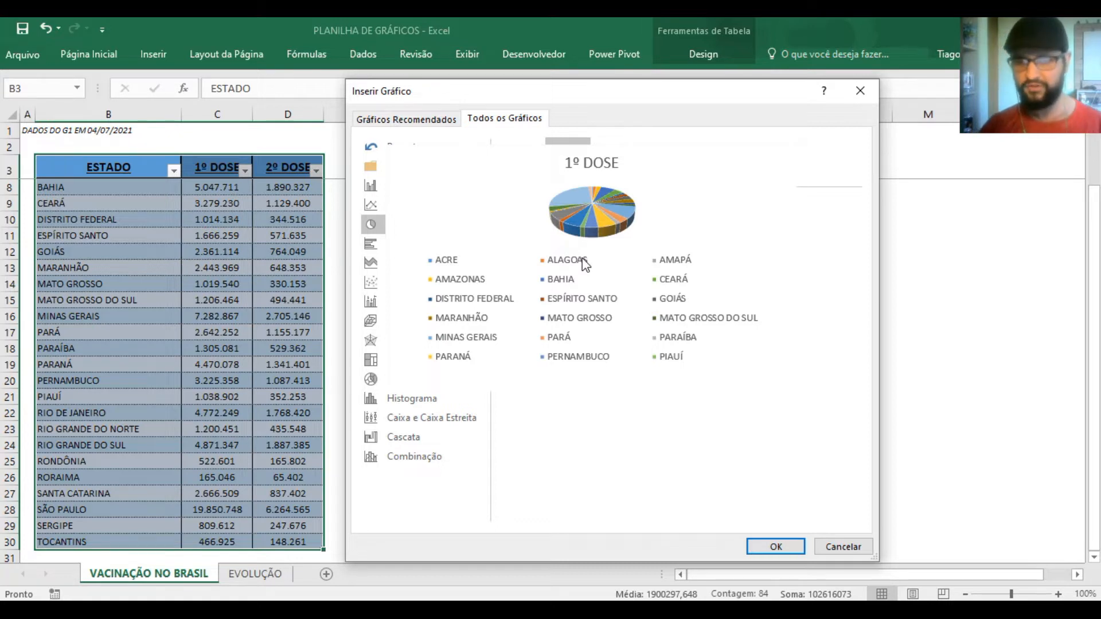
# Preview the Barras Agrupadas, Área and X Y (Dispersão) chart types, enlarging the alternative Barras Agrupadas preview
pyautogui.click(422, 252)
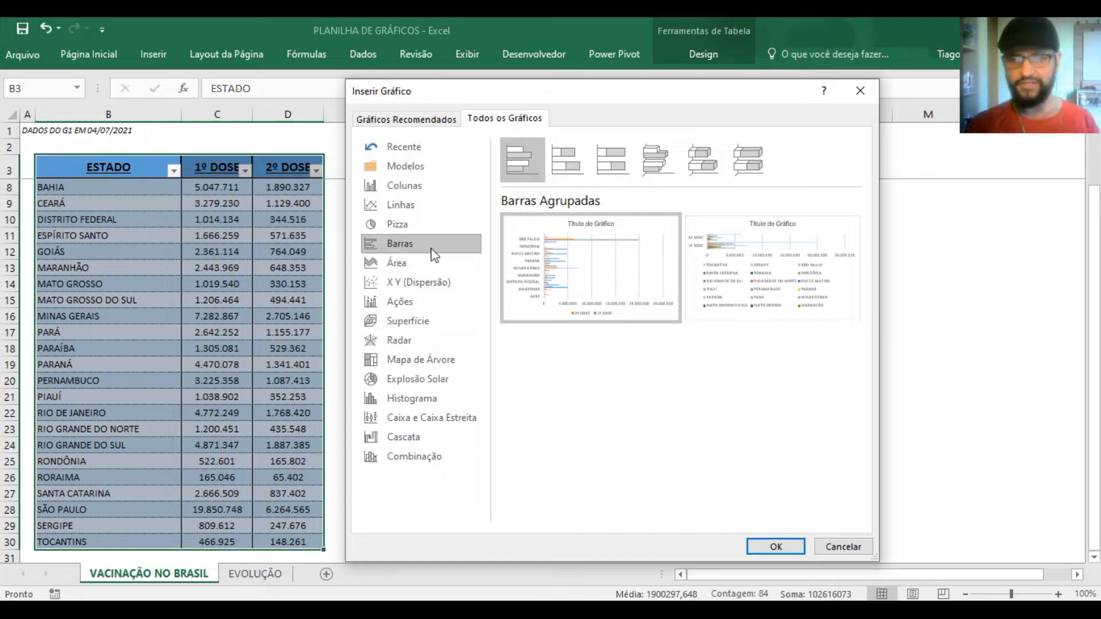
pyautogui.moveTo(746, 313)
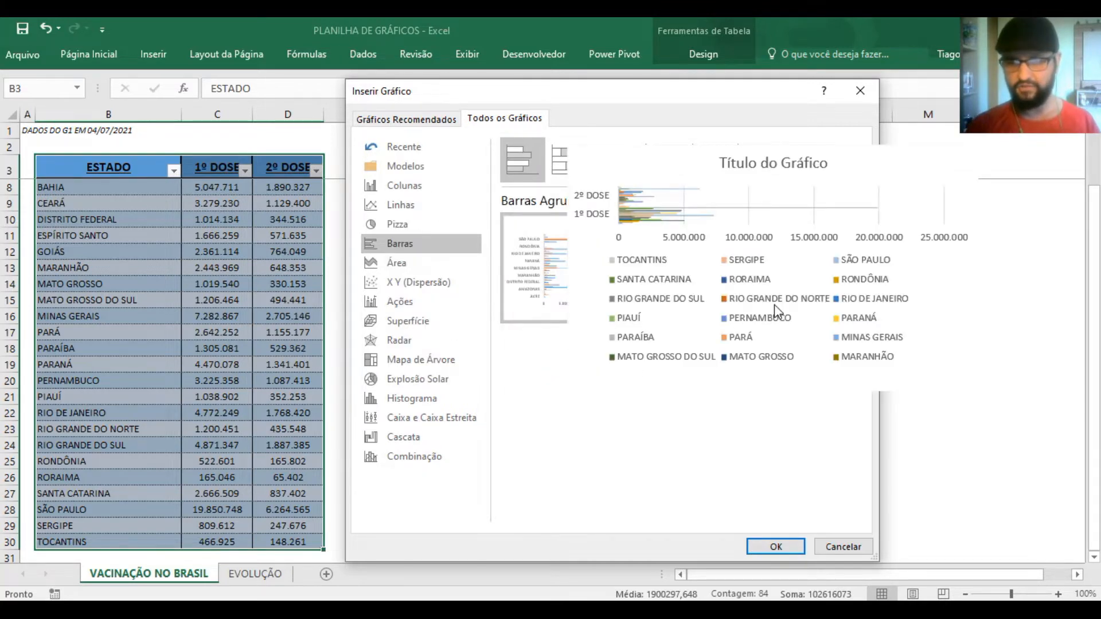
pyautogui.click(386, 263)
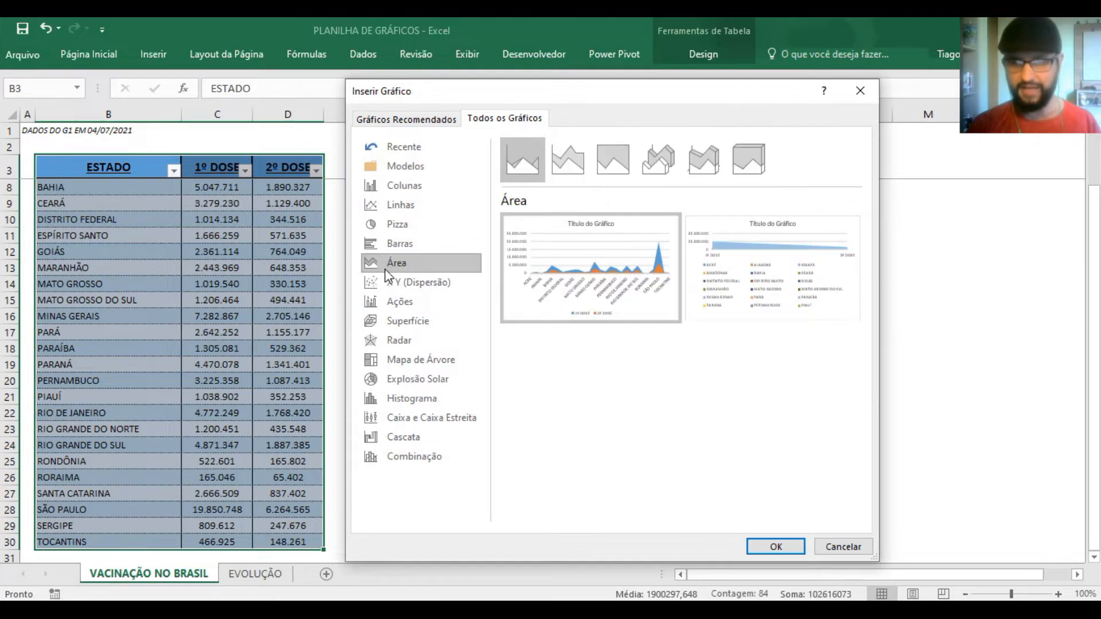
pyautogui.moveTo(524, 295)
pyautogui.press('Down')
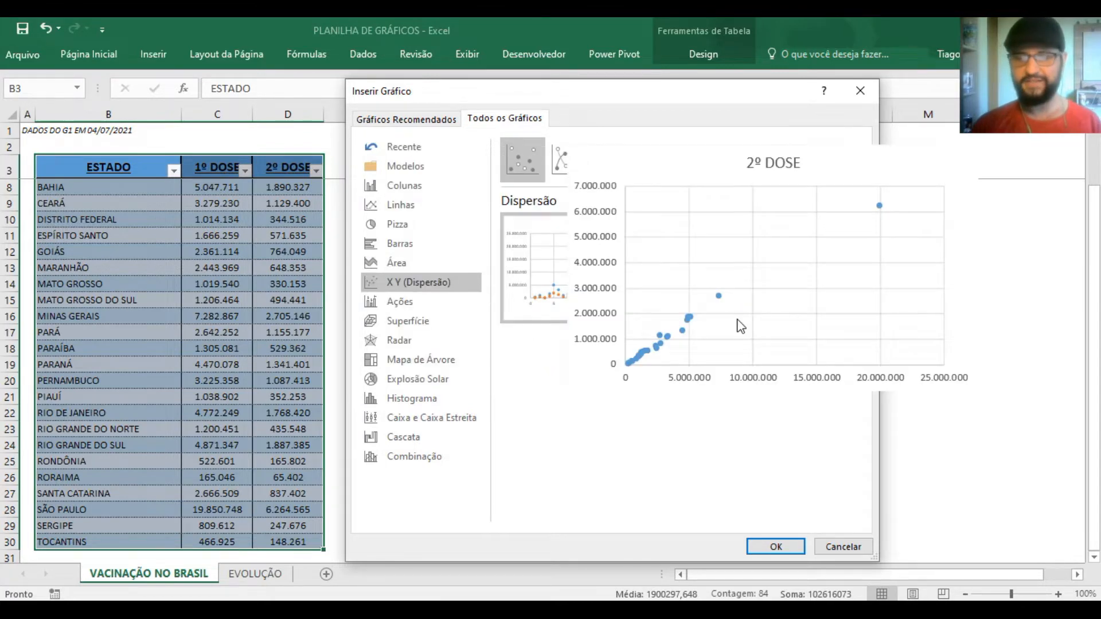
# Preview the Ações, Superfície, Radar and Mapa de Árvore chart types, enlarging the Superfície 3D and Radar previews
pyautogui.click(428, 308)
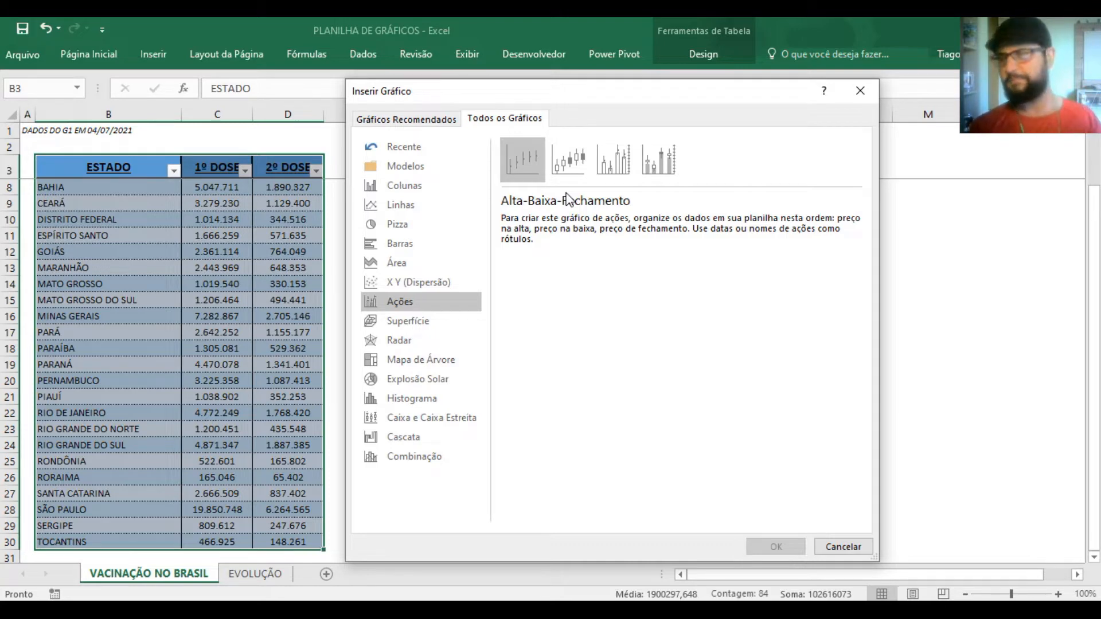
pyautogui.click(457, 320)
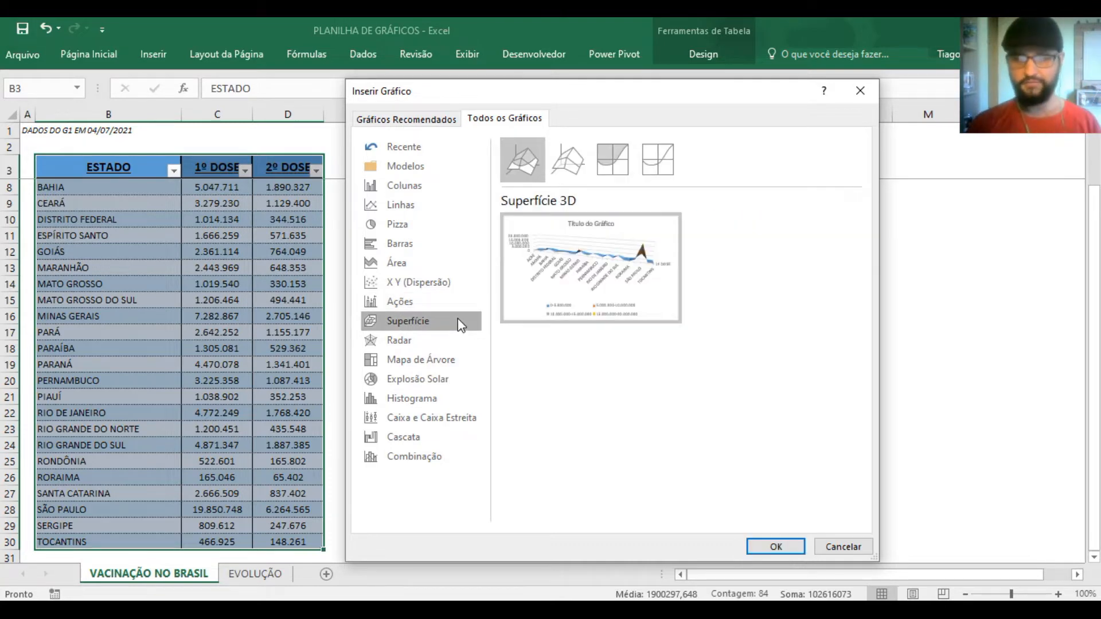
pyautogui.moveTo(561, 277)
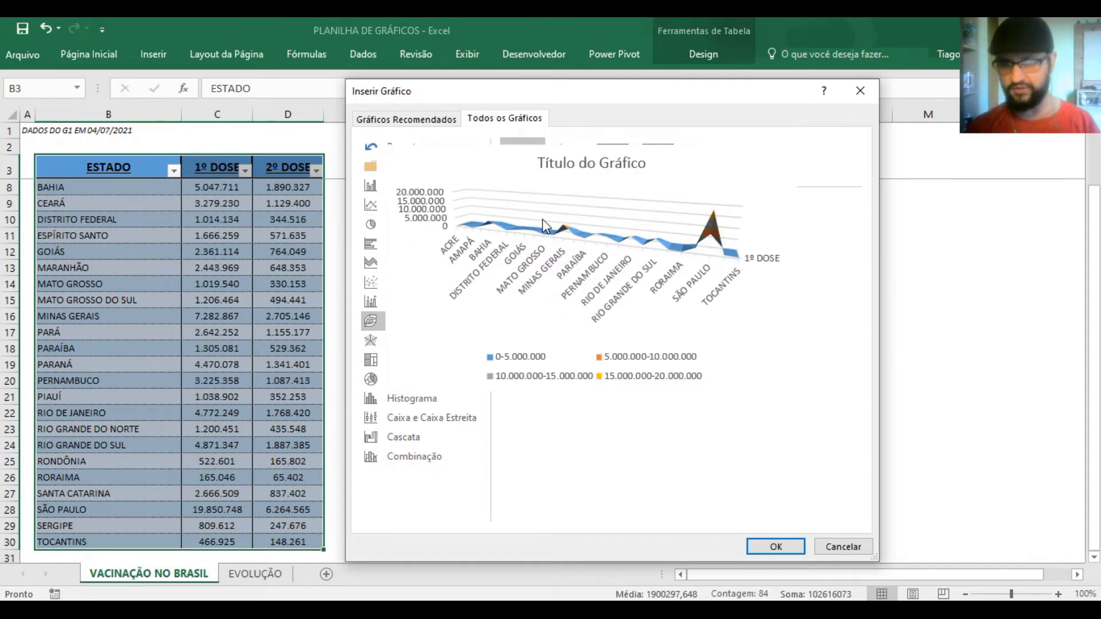
pyautogui.click(395, 337)
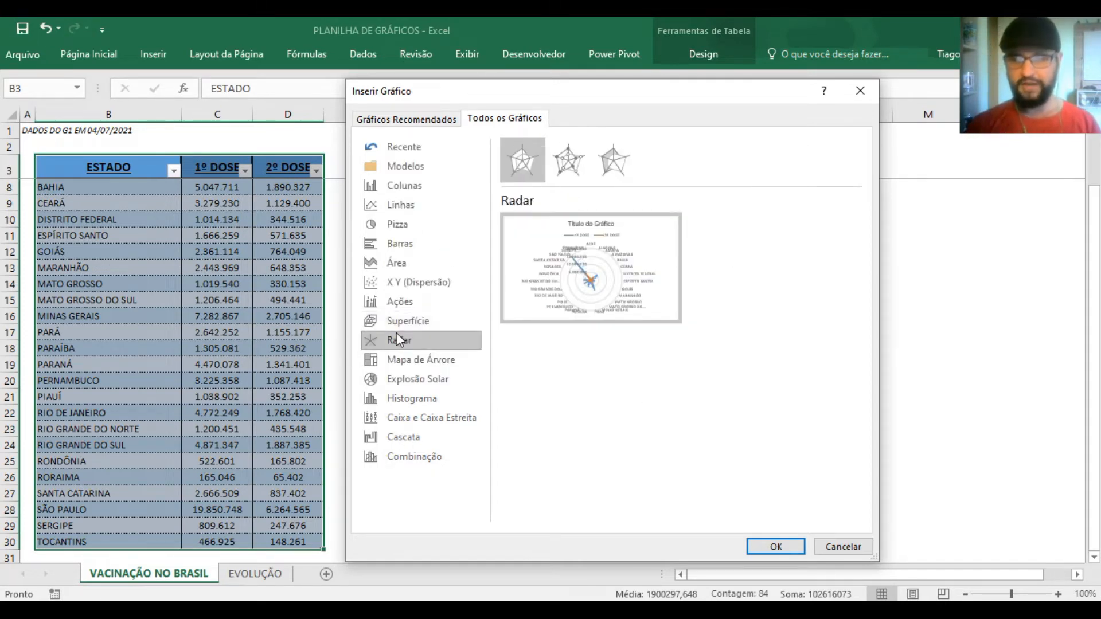
pyautogui.moveTo(616, 294)
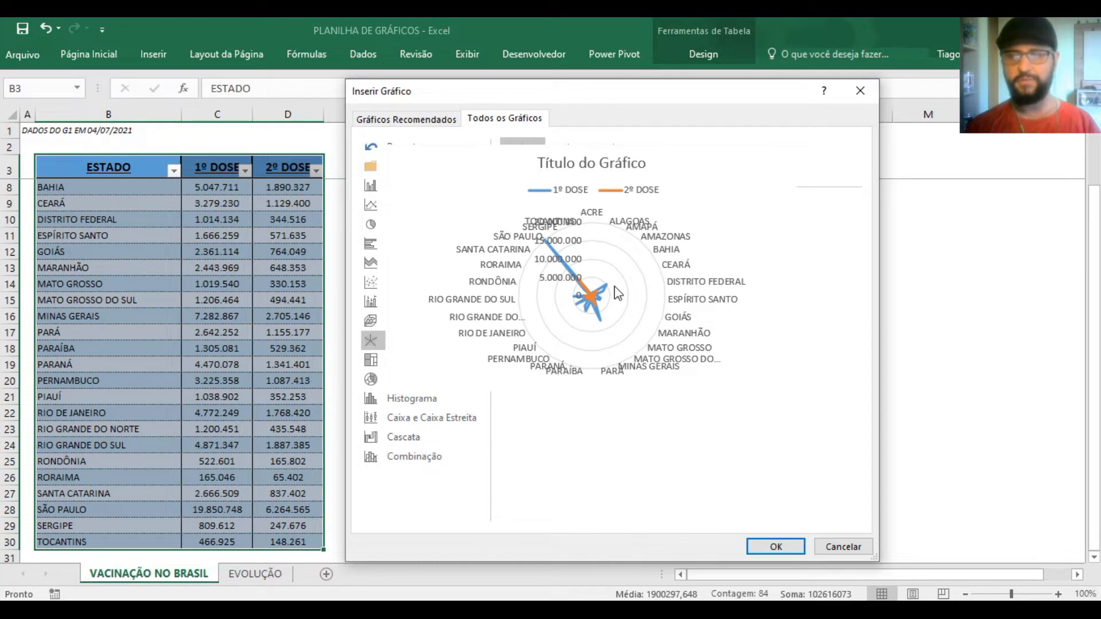
pyautogui.click(448, 362)
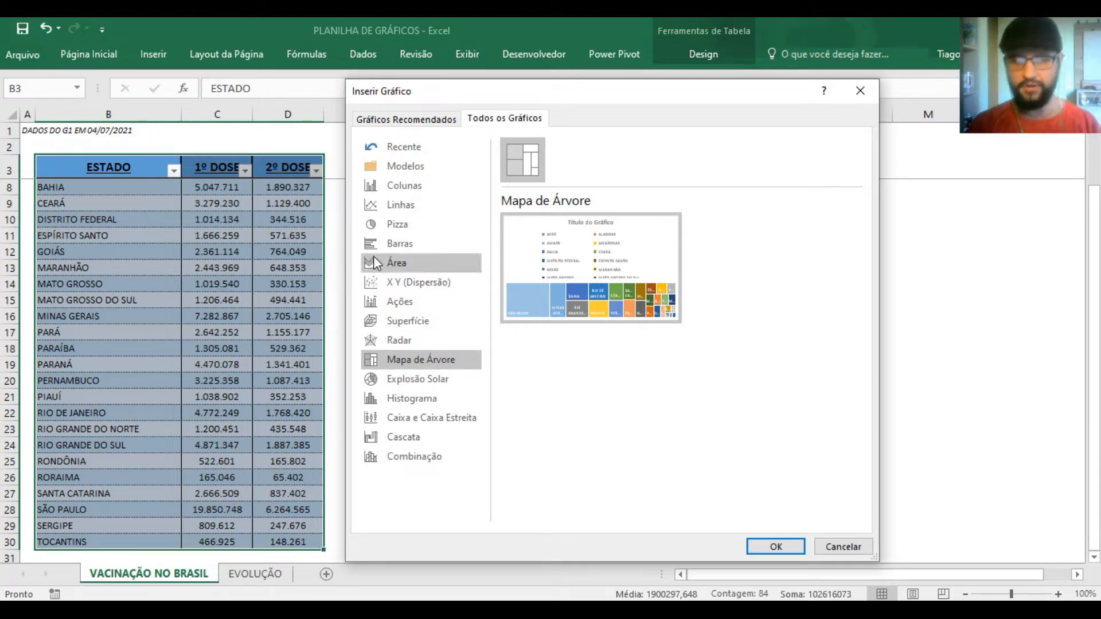
# Select only the ESTADO and 1º DOSE columns and preview the Mapa de Árvore chart for them
pyautogui.click(843, 547)
pyautogui.click(857, 367)
pyautogui.moveTo(158, 163); pyautogui.dragTo(243, 523)
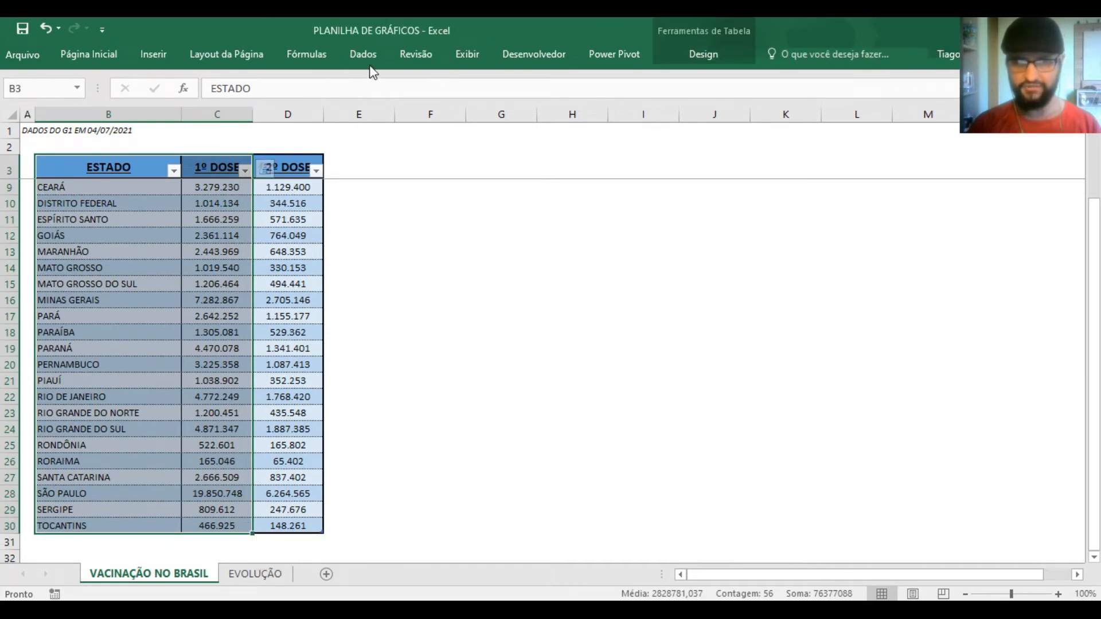
pyautogui.click(153, 54)
pyautogui.click(494, 124)
pyautogui.click(506, 121)
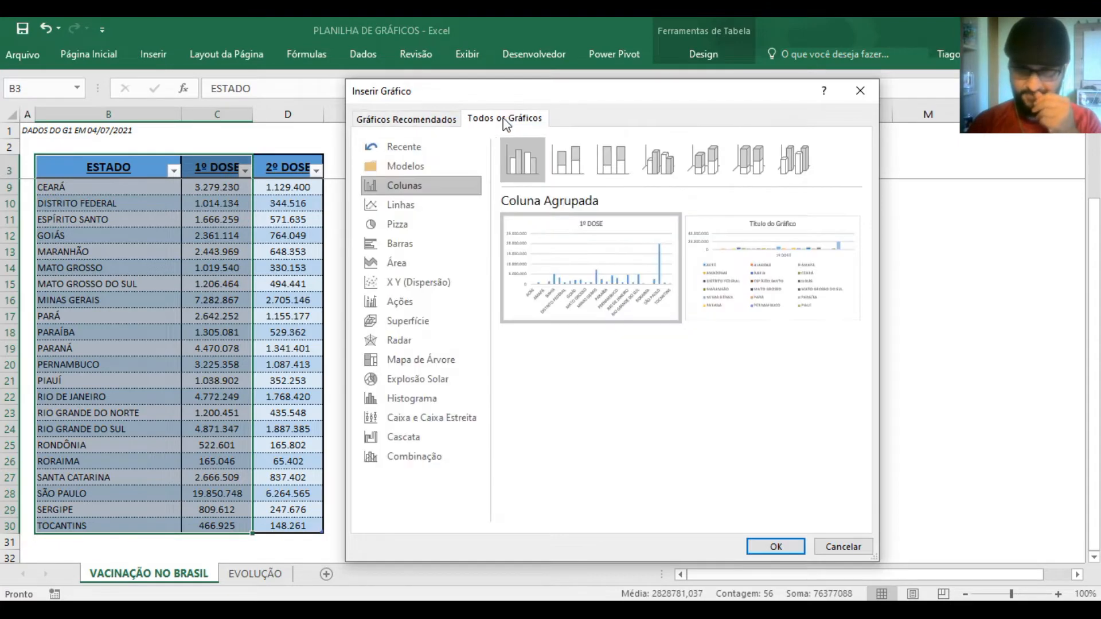
pyautogui.click(424, 359)
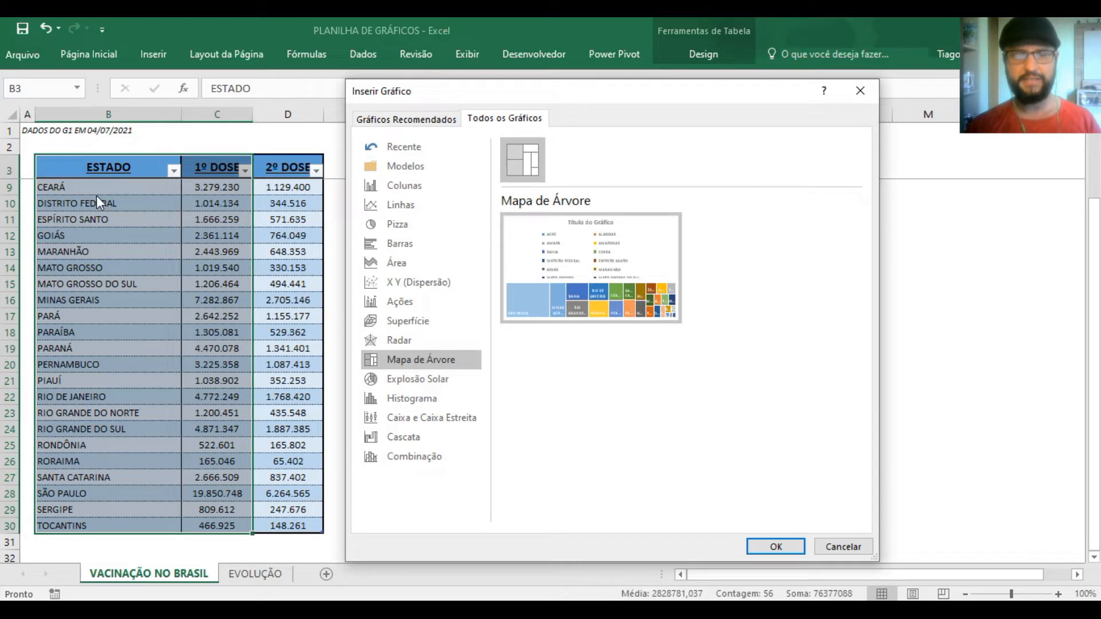
pyautogui.moveTo(543, 293)
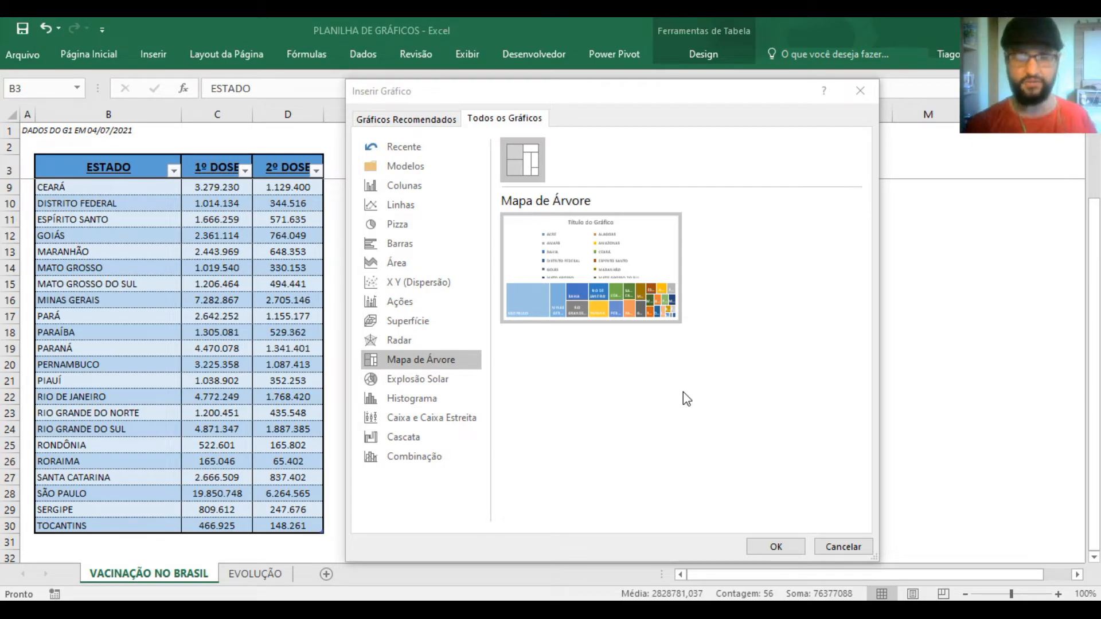
# Preview the Explosão Solar, Histograma, Caixa e Caixa Estreita, Cascata and Combinação chart types without inserting any of them
pyautogui.click(414, 383)
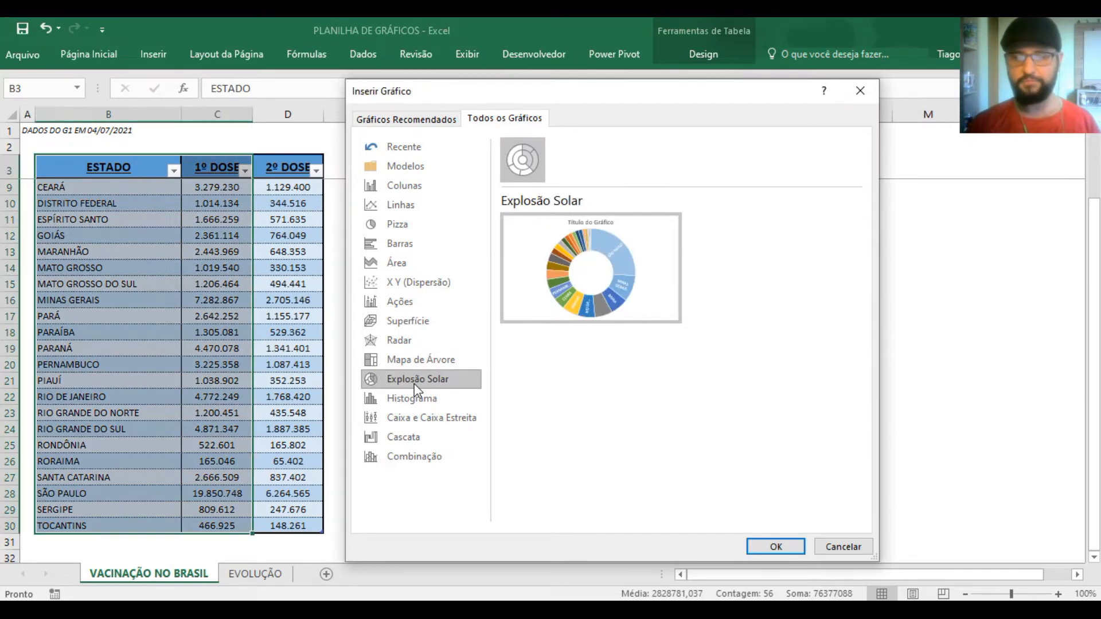
pyautogui.click(438, 396)
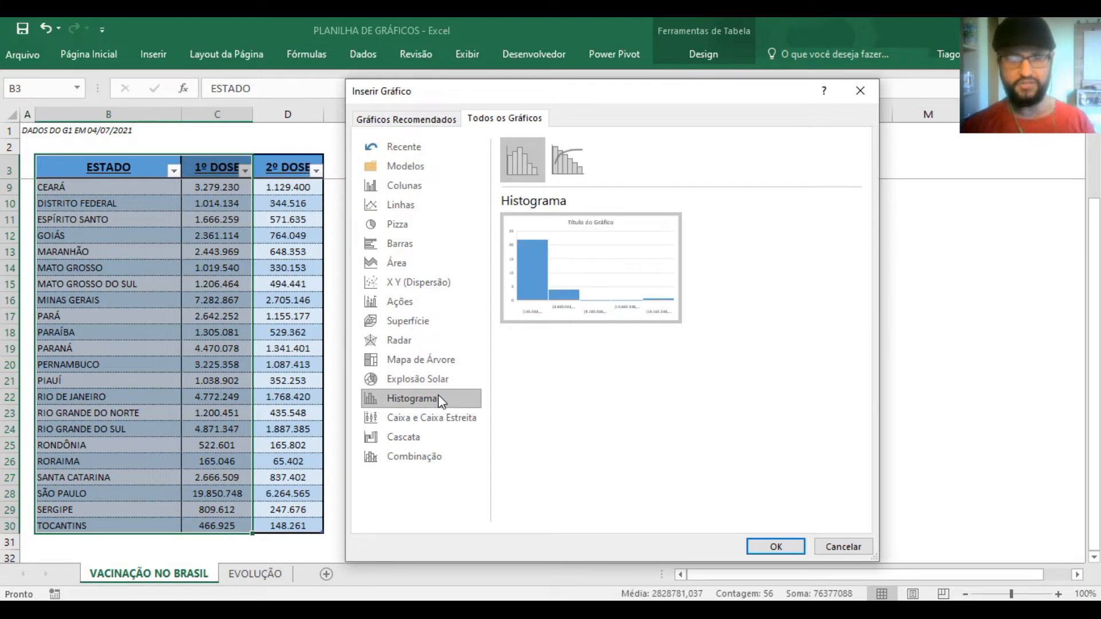
pyautogui.click(449, 420)
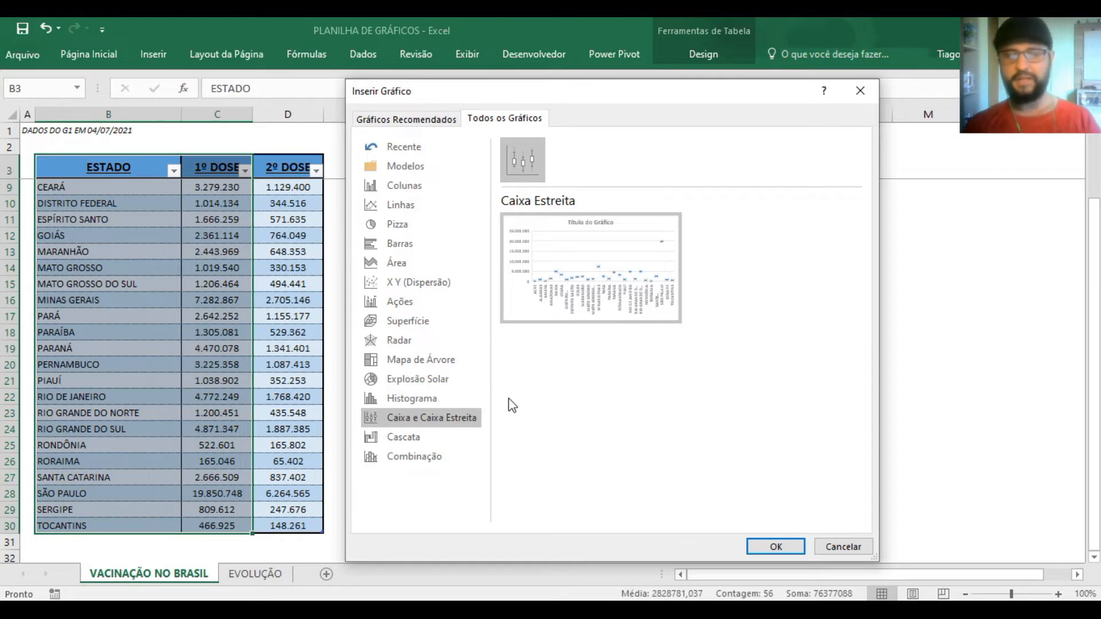
pyautogui.click(450, 438)
pyautogui.click(446, 457)
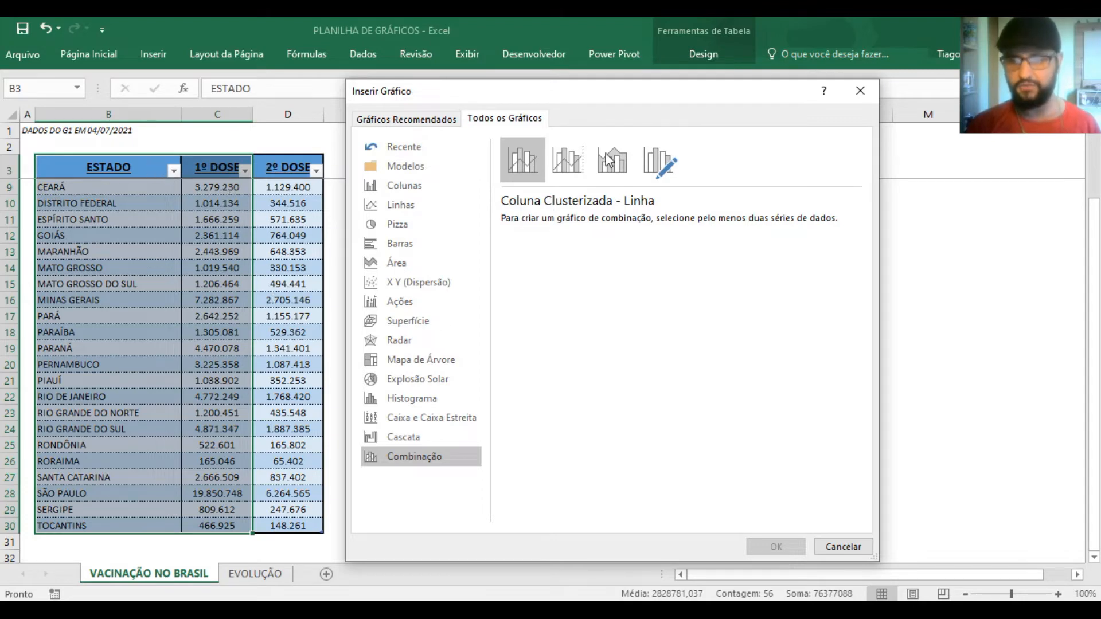
pyautogui.click(843, 546)
pyautogui.click(870, 381)
# Select the whole table B3:D30 with its headers and insert a Coluna Agrupada chart for both doses
pyautogui.scroll(1, 694, 337)
pyautogui.scroll(2, 693, 337)
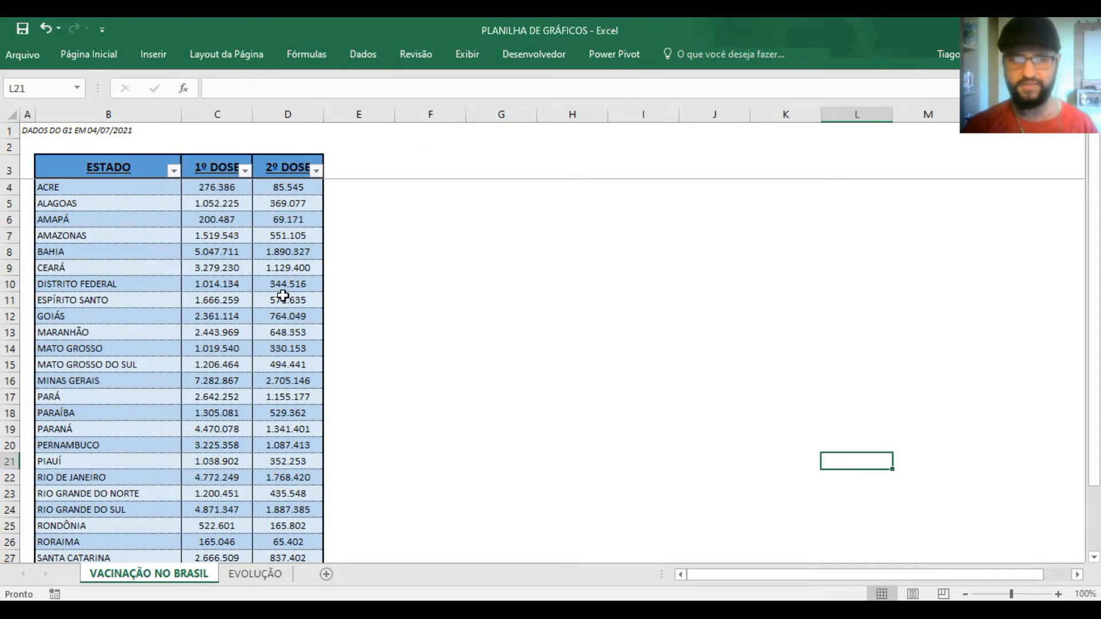
pyautogui.moveTo(115, 167); pyautogui.dragTo(401, 511)
pyautogui.scroll(2, 476, 492)
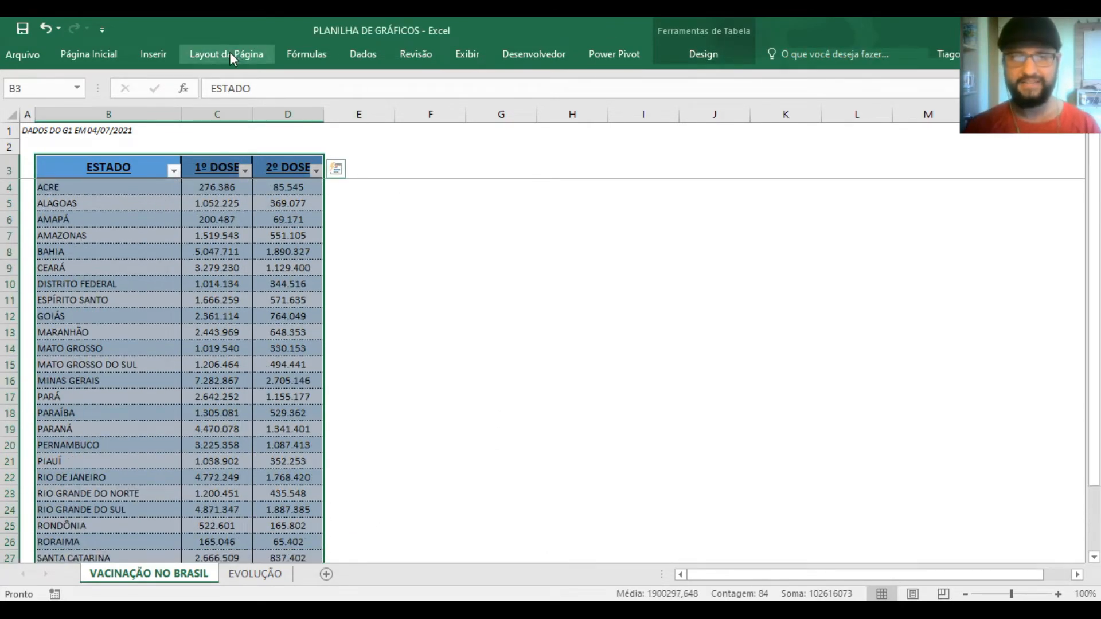
pyautogui.click(155, 56)
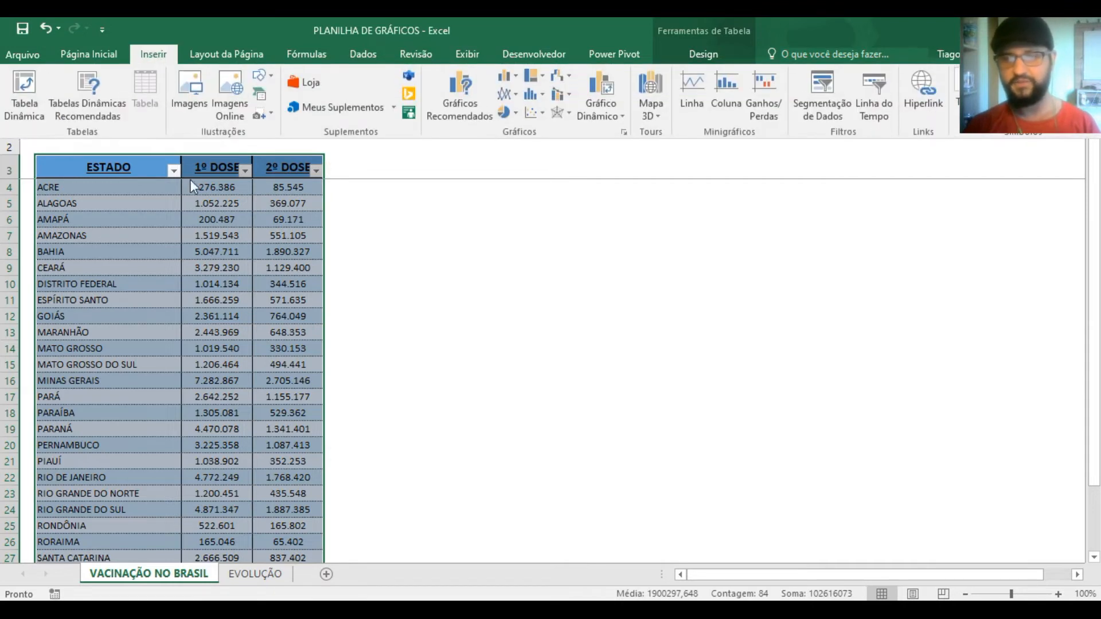
pyautogui.click(451, 118)
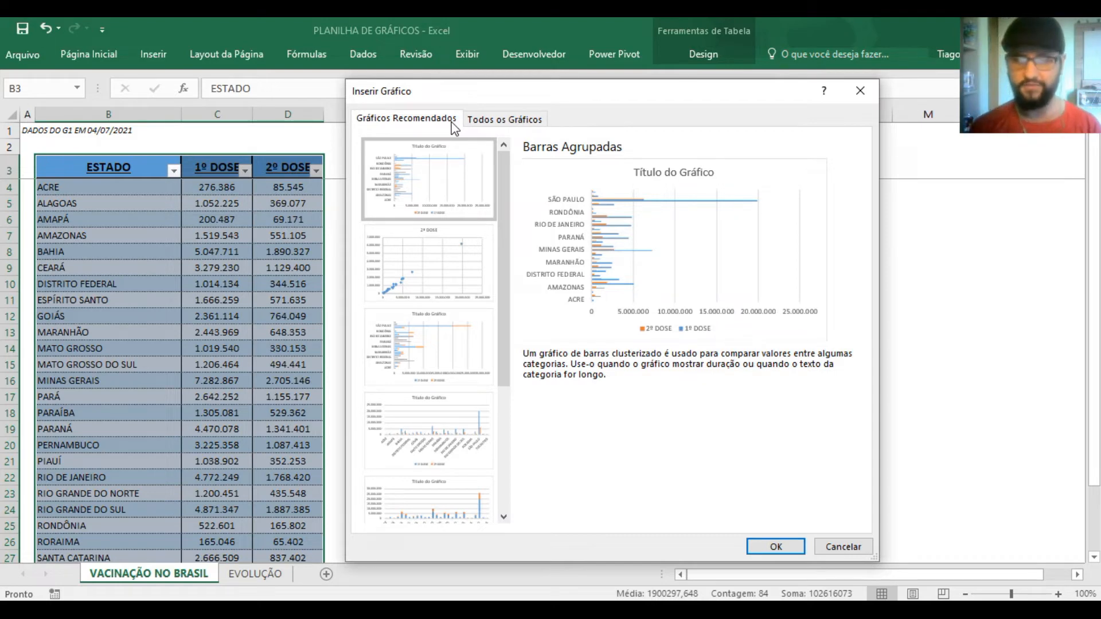
pyautogui.click(492, 120)
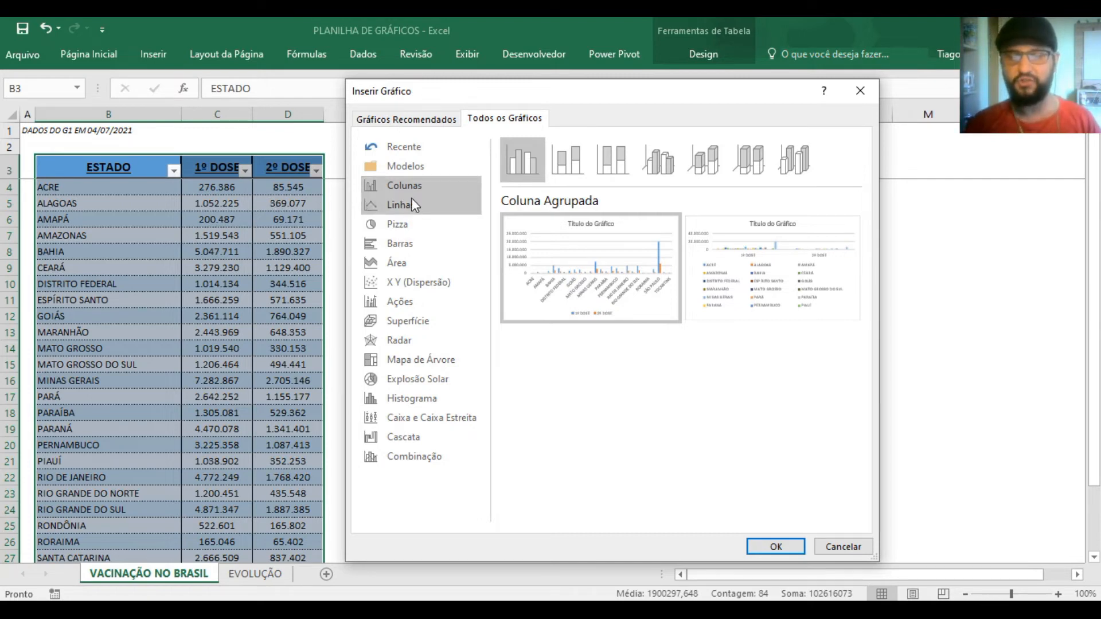
pyautogui.click(420, 249)
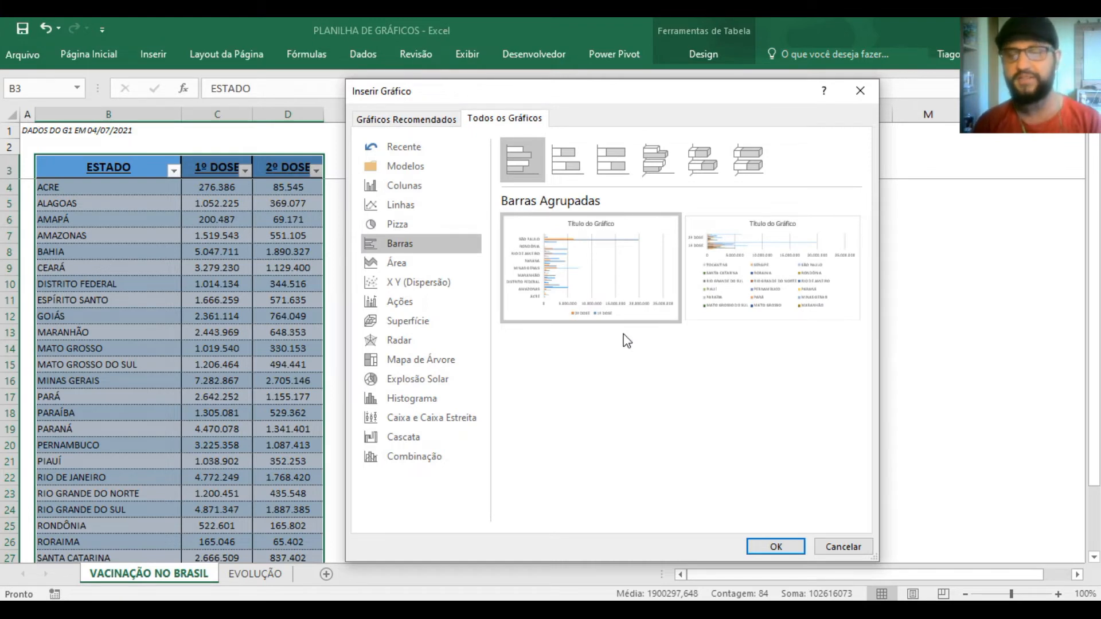
pyautogui.click(455, 183)
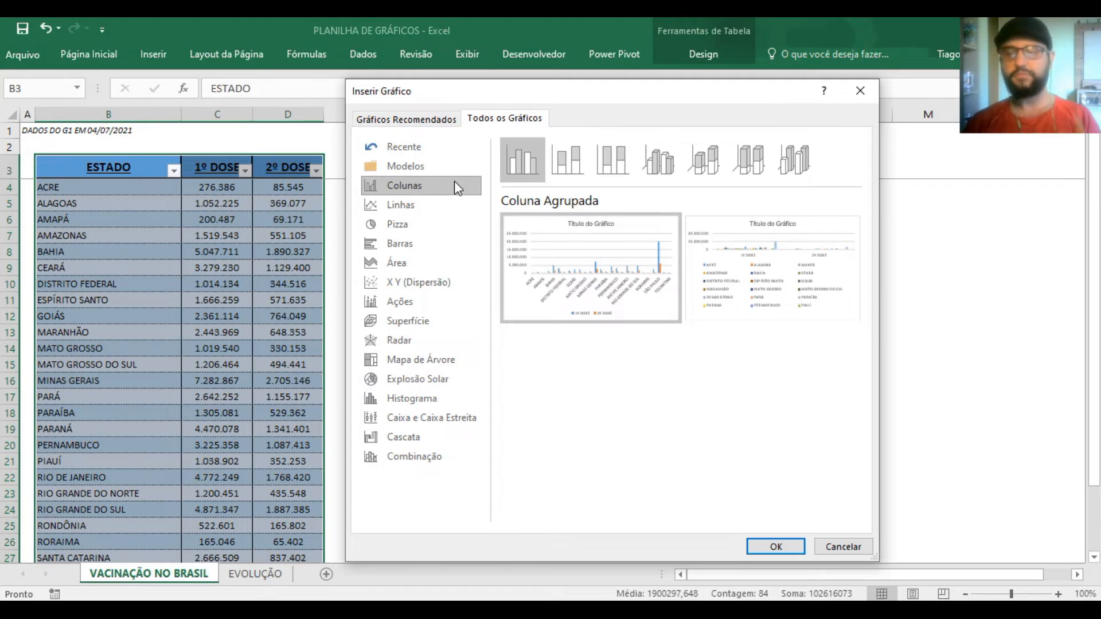
pyautogui.moveTo(608, 284)
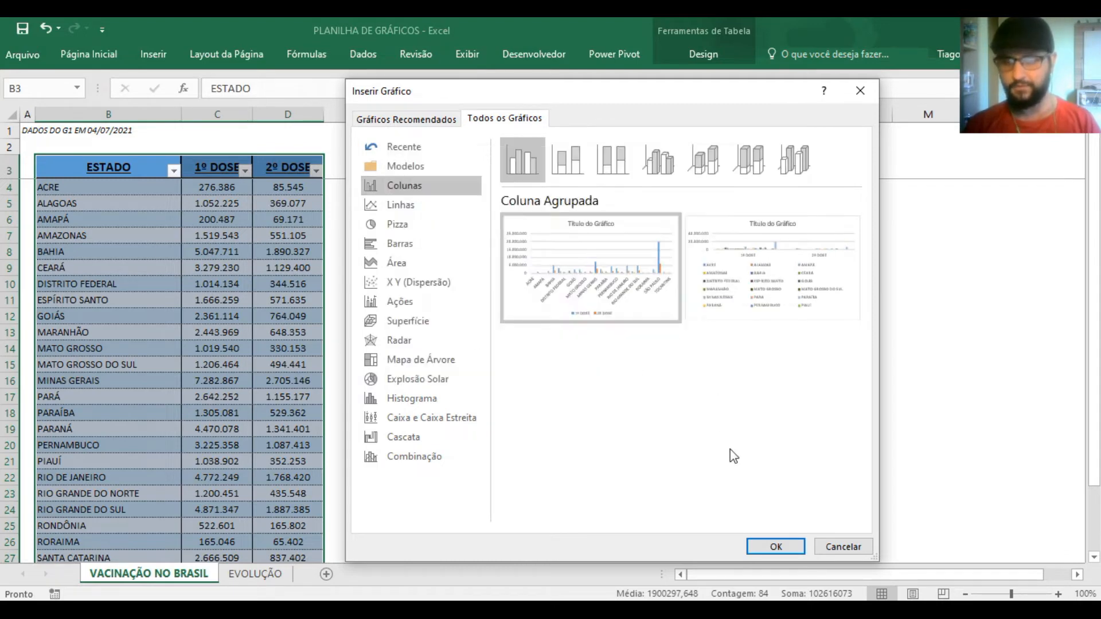
pyautogui.click(771, 546)
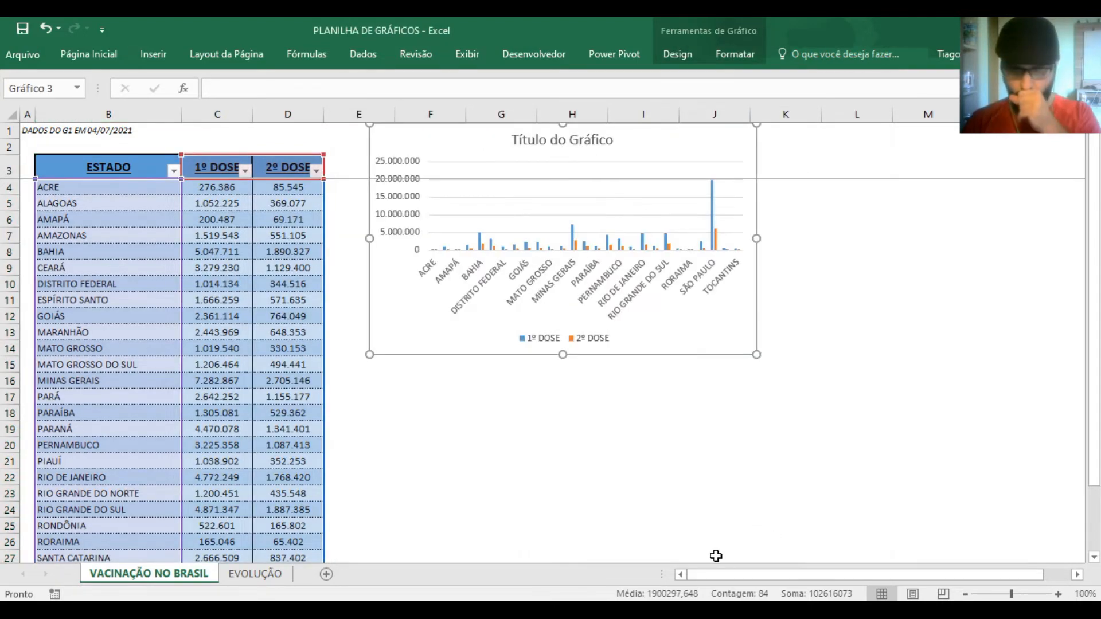
# Move the column chart next to the table below the header row and enlarge it across columns E to M
pyautogui.moveTo(720, 349); pyautogui.dragTo(717, 422)
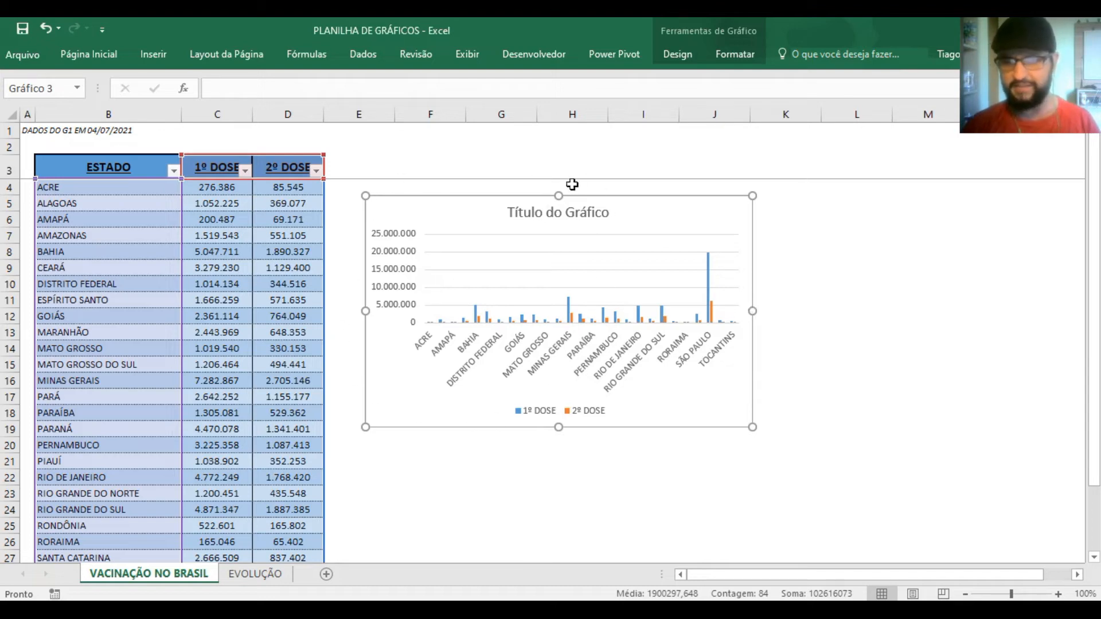
pyautogui.moveTo(465, 216); pyautogui.dragTo(442, 203)
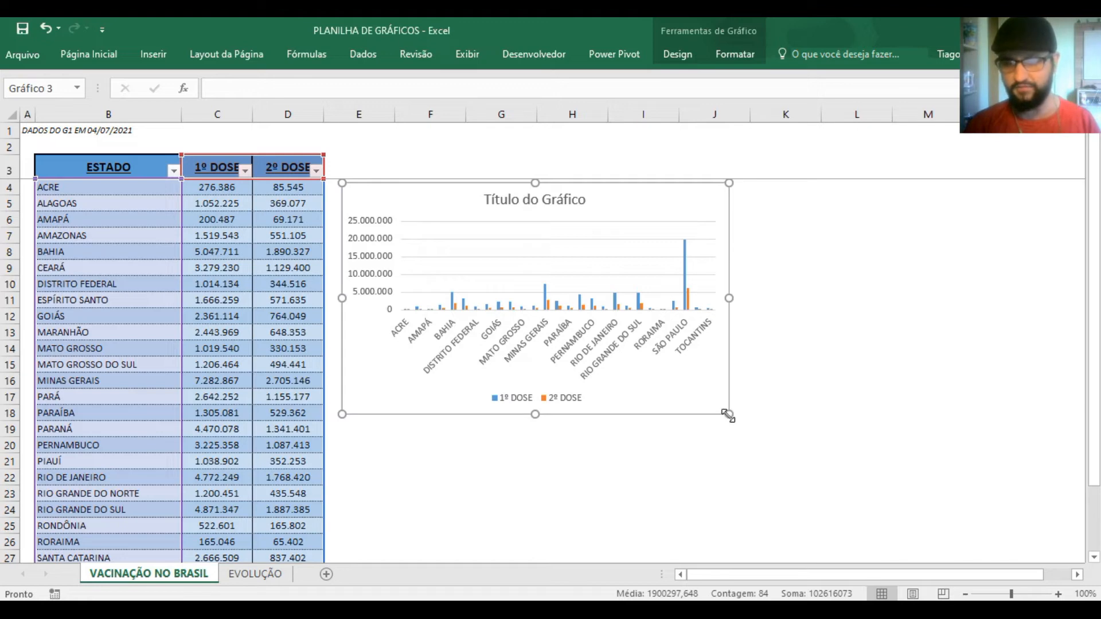
pyautogui.moveTo(728, 414); pyautogui.dragTo(1040, 543)
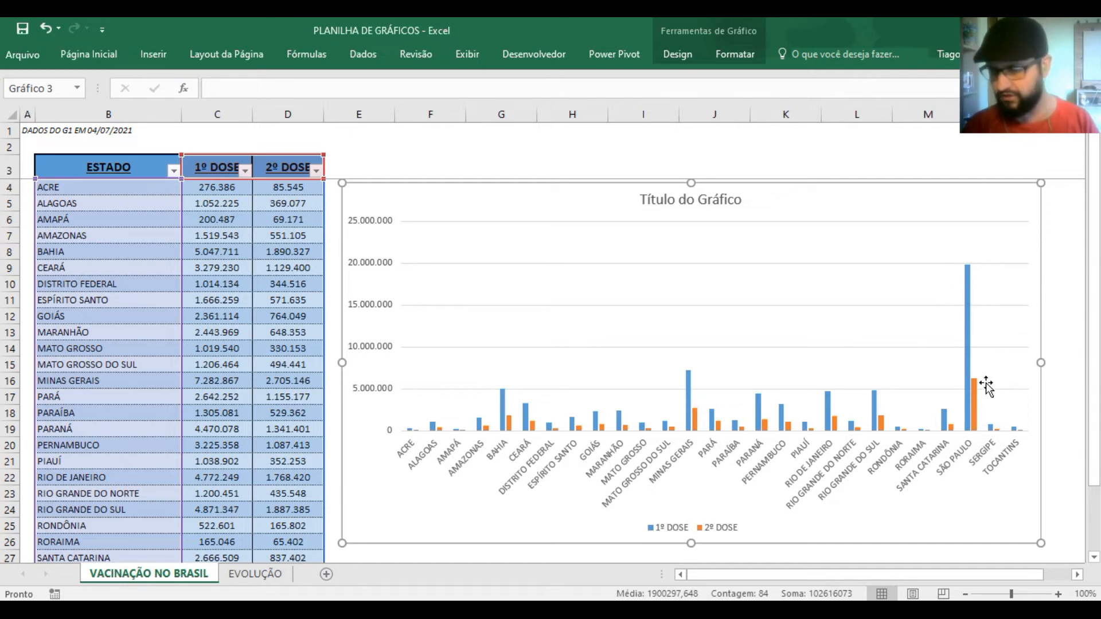
pyautogui.moveTo(978, 386)
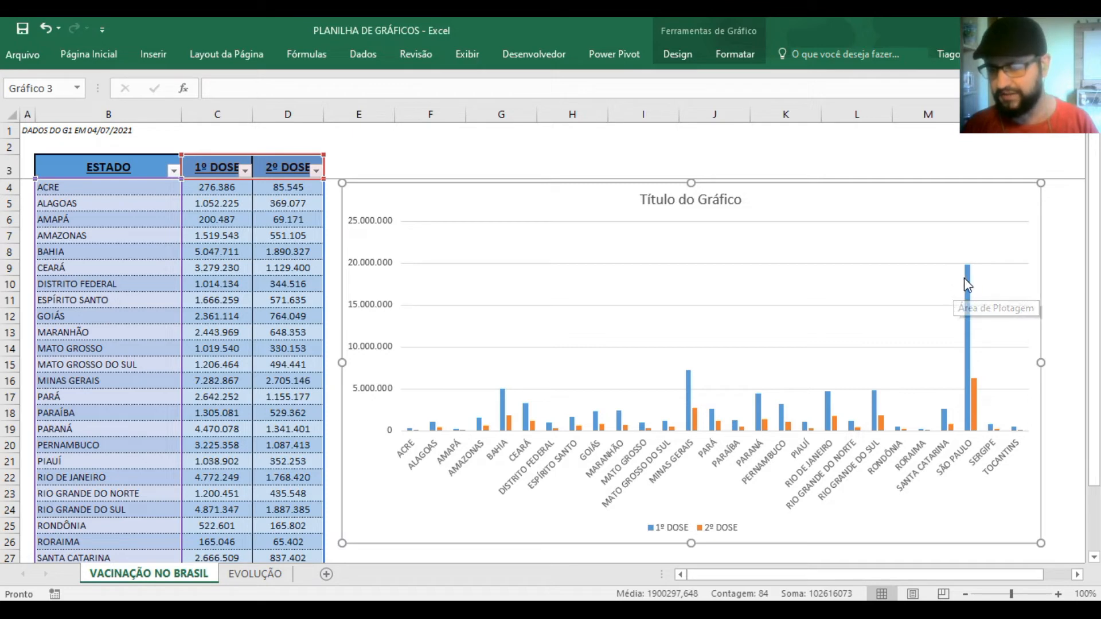
pyautogui.moveTo(969, 287)
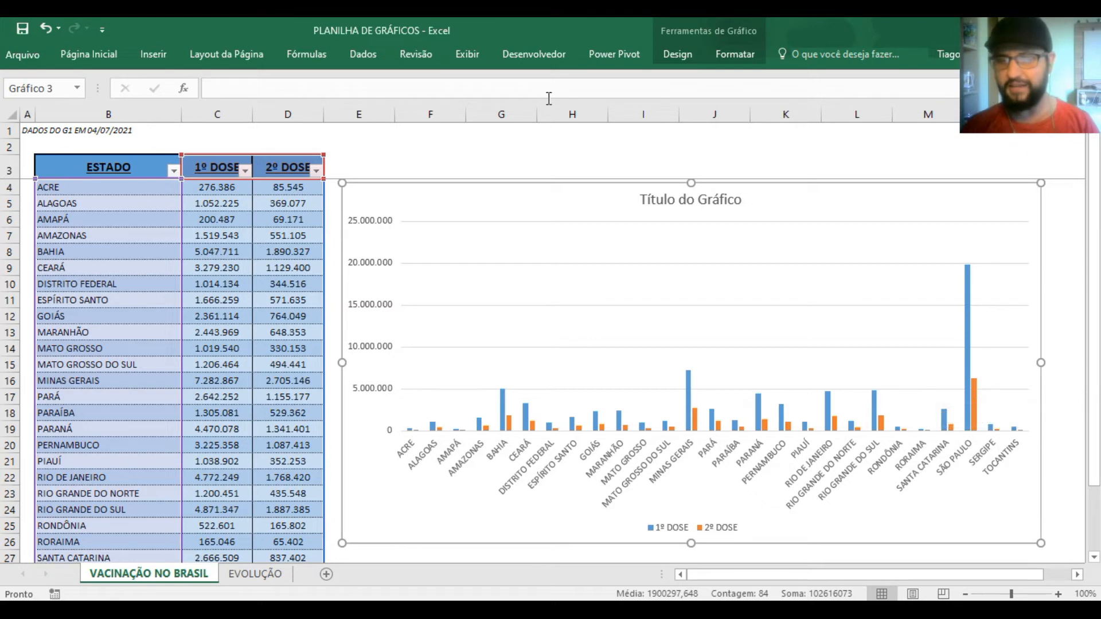
pyautogui.click(527, 173)
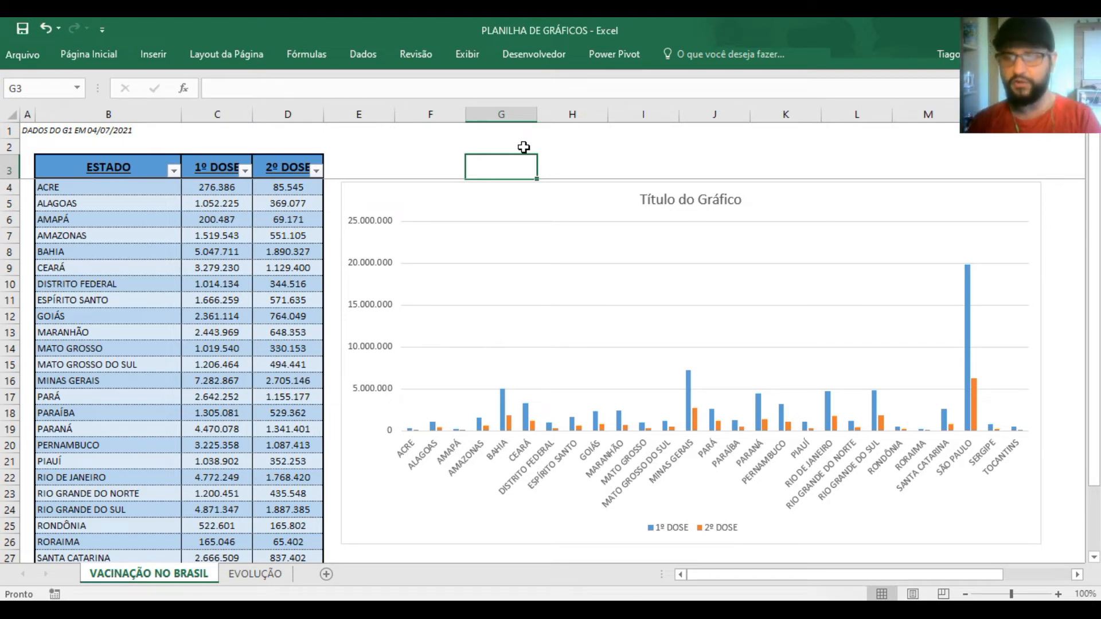
# Replace the chart title with "COMPARATIVO 1º E 2º DOSE" and place it near the horizontal centre of the chart
pyautogui.click(714, 200)
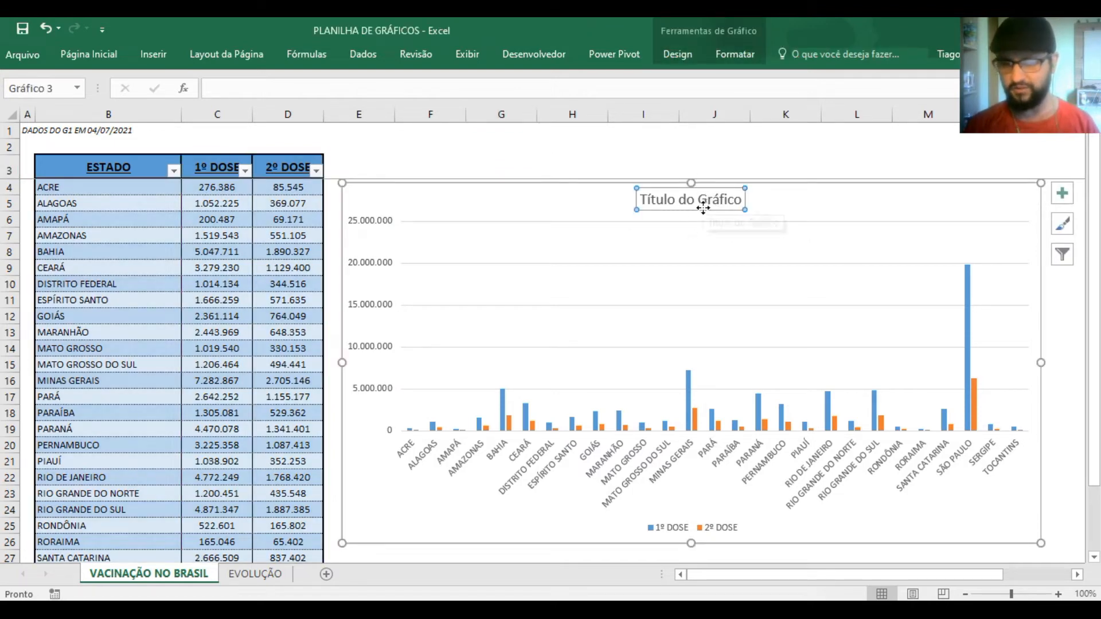
pyautogui.moveTo(704, 207)
pyautogui.mouseDown()
pyautogui.moveTo(630, 214)
pyautogui.moveTo(837, 214)
pyautogui.moveTo(707, 211)
pyautogui.mouseUp()
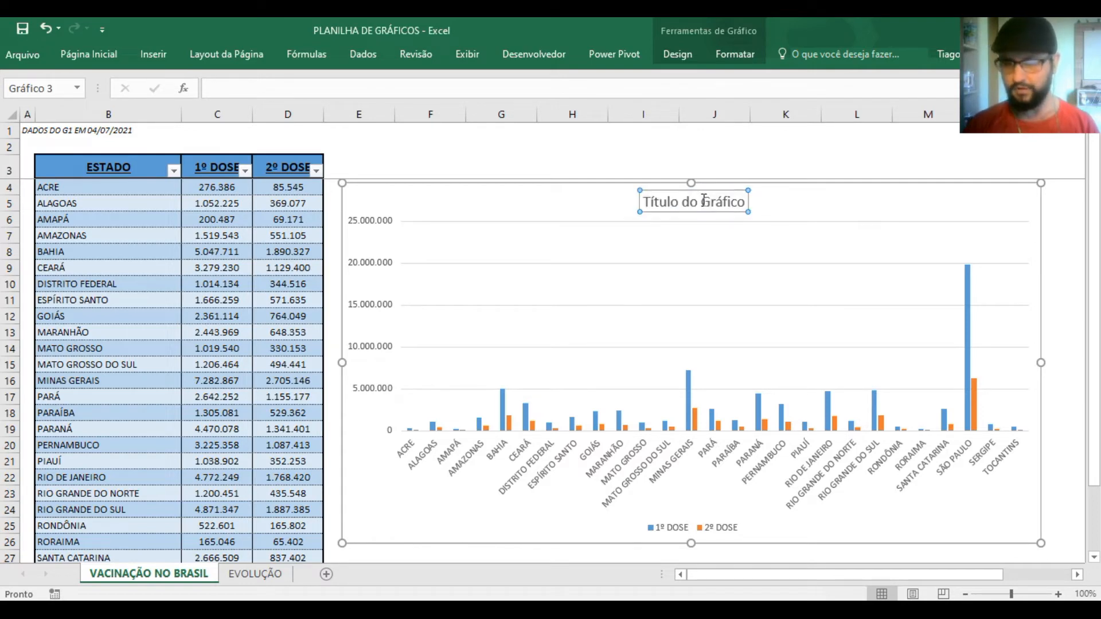
pyautogui.moveTo(745, 202); pyautogui.dragTo(669, 203)
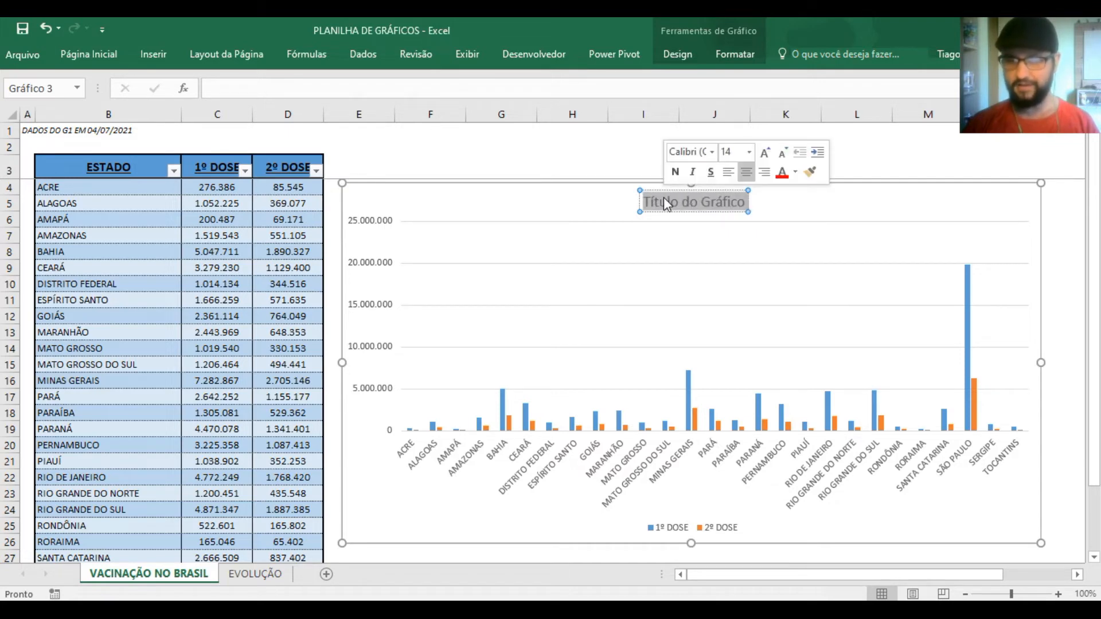
pyautogui.press('Delete')
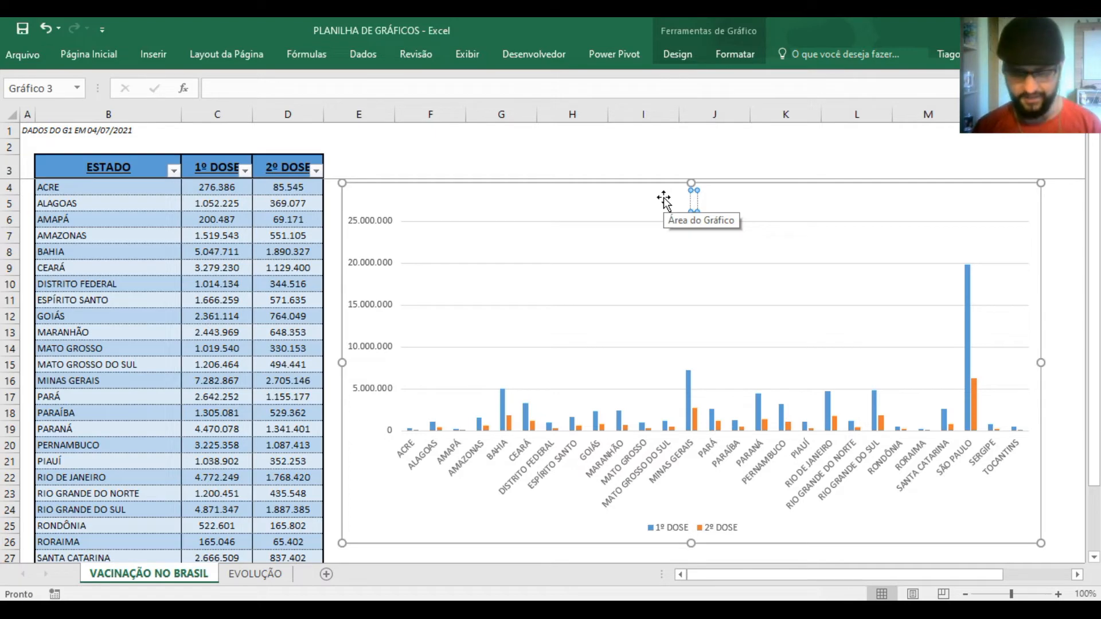
pyautogui.write('C')
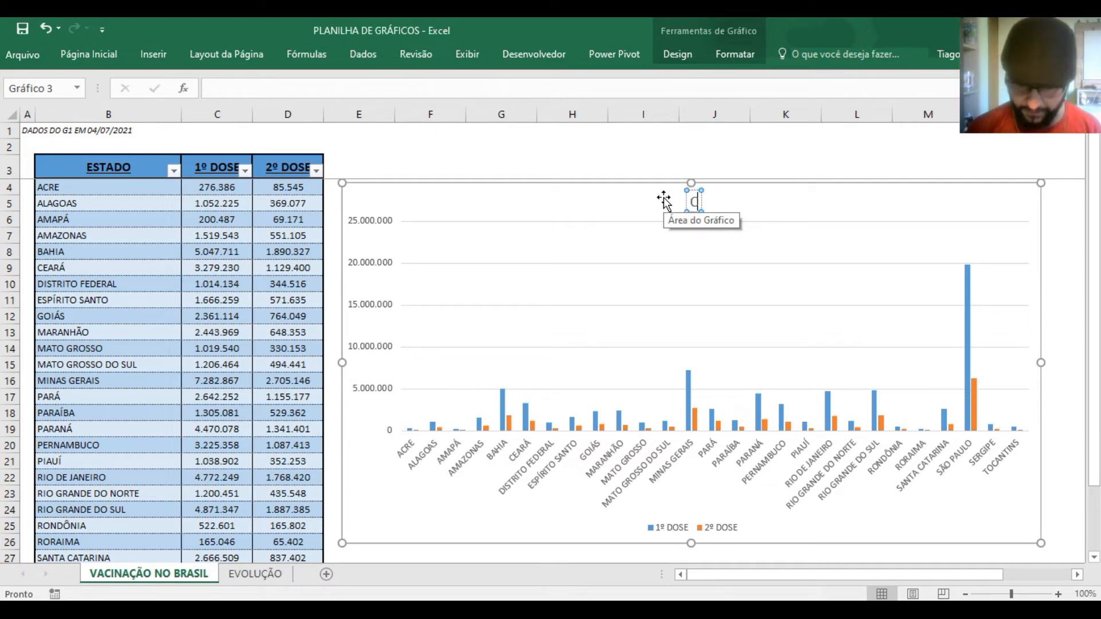
pyautogui.write('OMPARATI')
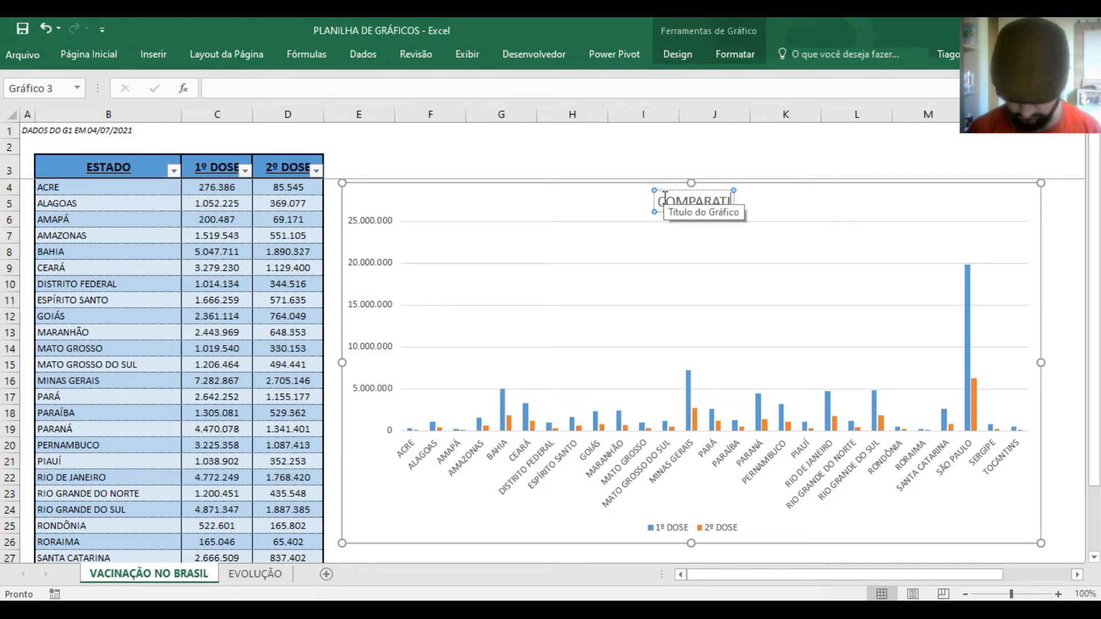
pyautogui.write('VO 1º E 2')
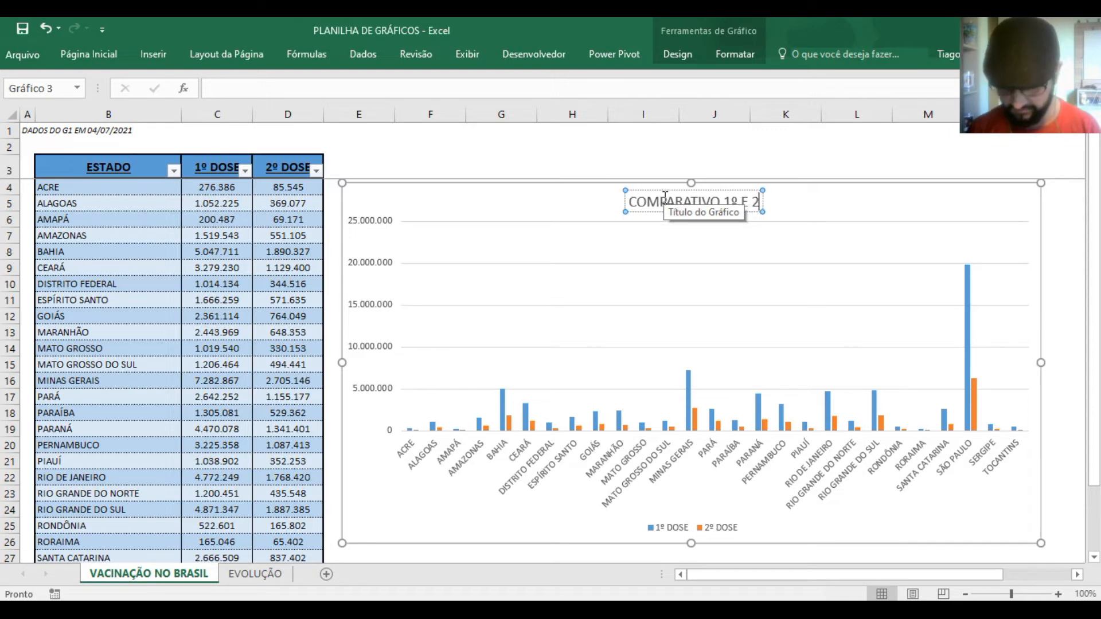
pyautogui.write('º DOSE')
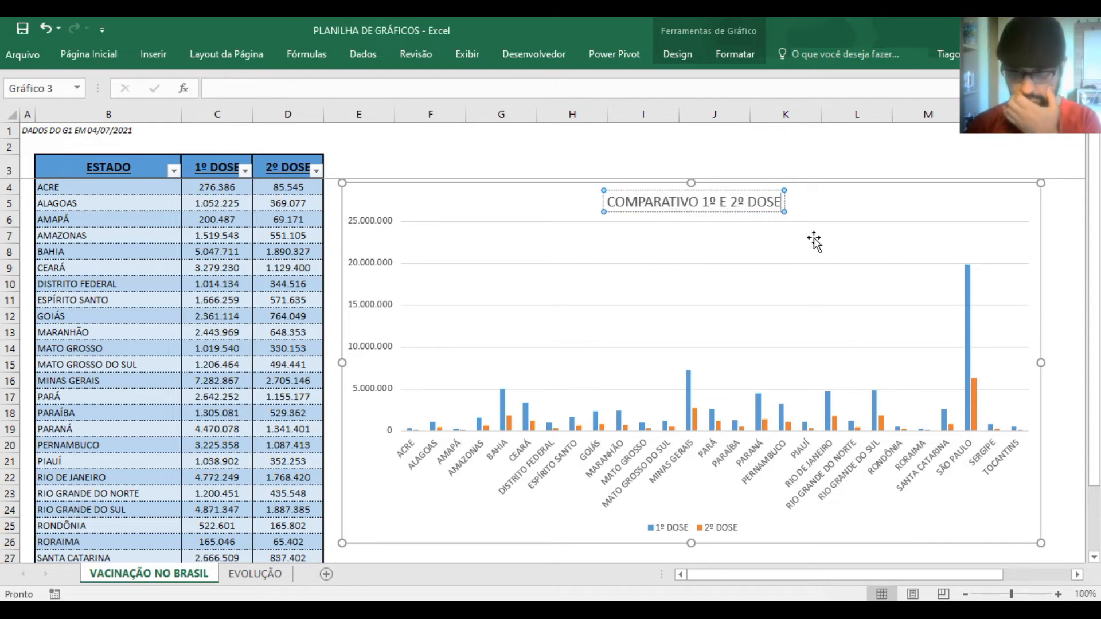
pyautogui.click(821, 216)
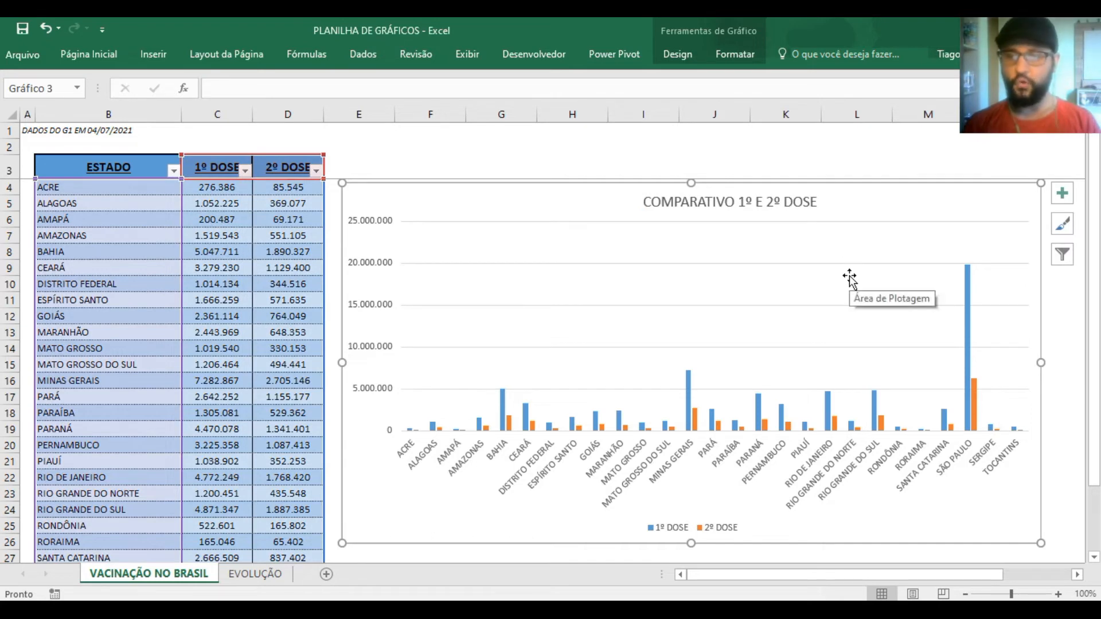
pyautogui.click(769, 210)
pyautogui.moveTo(769, 212); pyautogui.dragTo(732, 214)
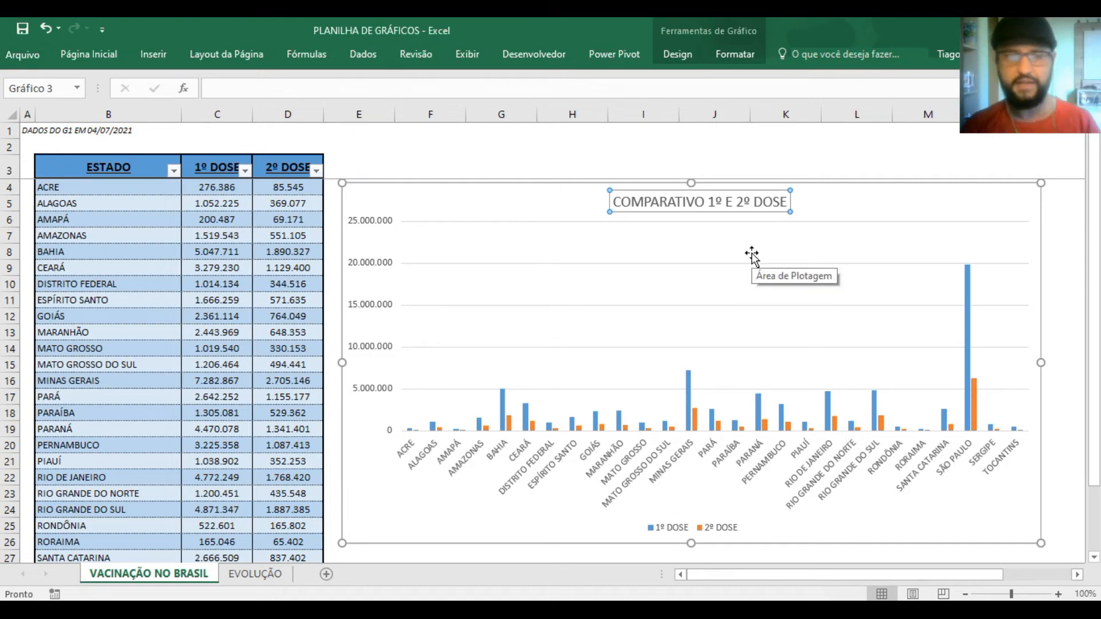
# Format the chart title with the Automático black font colour, bold and underline
pyautogui.click(128, 265)
pyautogui.click(107, 215)
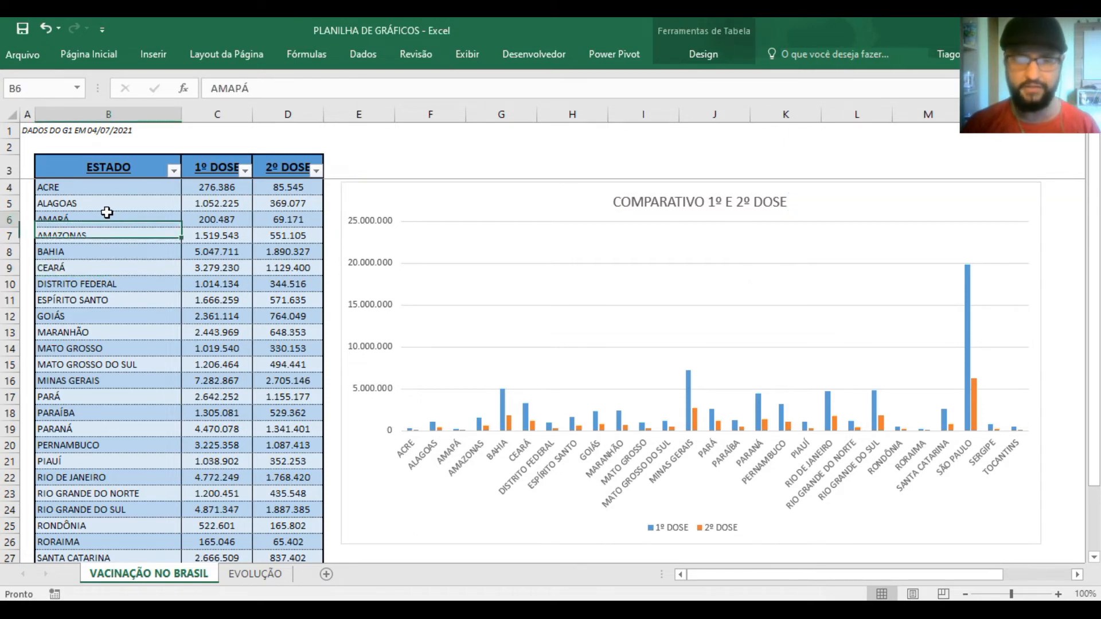
pyautogui.click(722, 198)
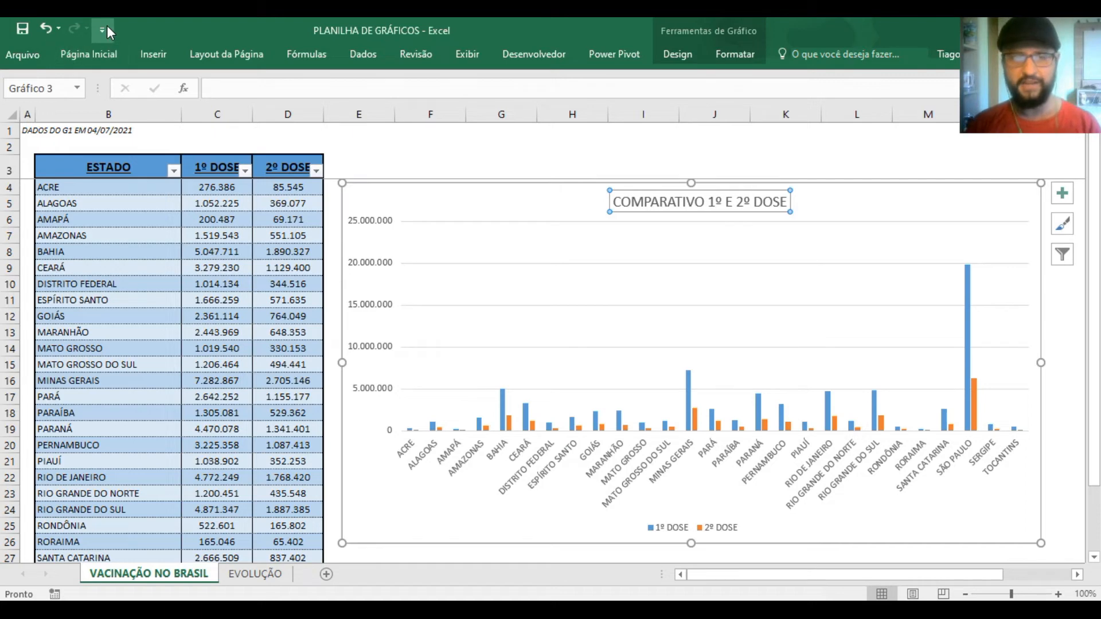
pyautogui.click(106, 53)
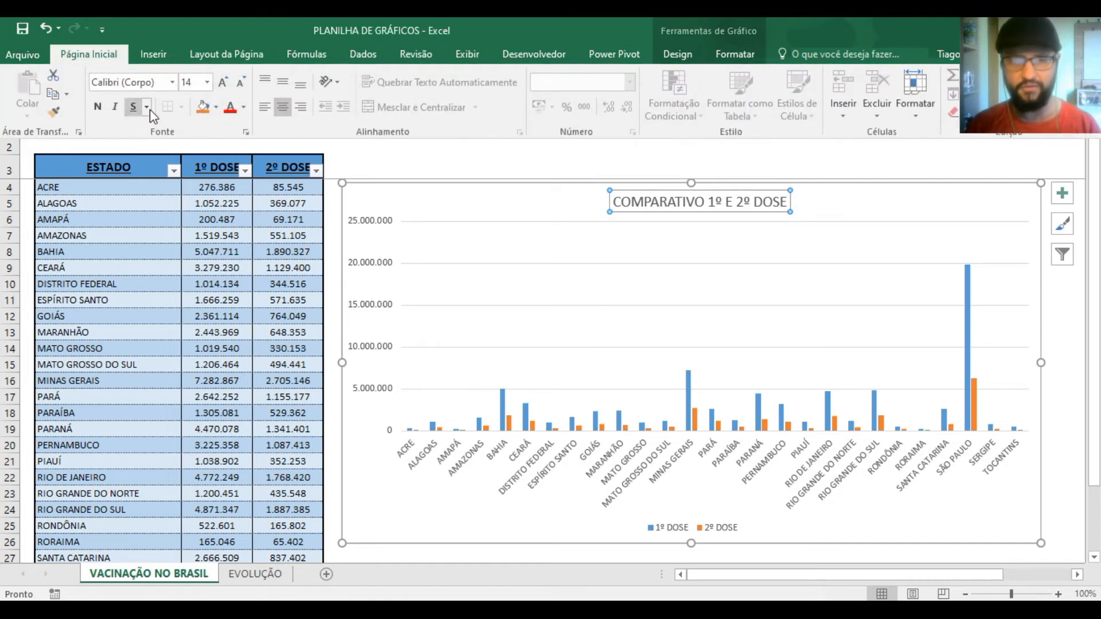
pyautogui.click(244, 107)
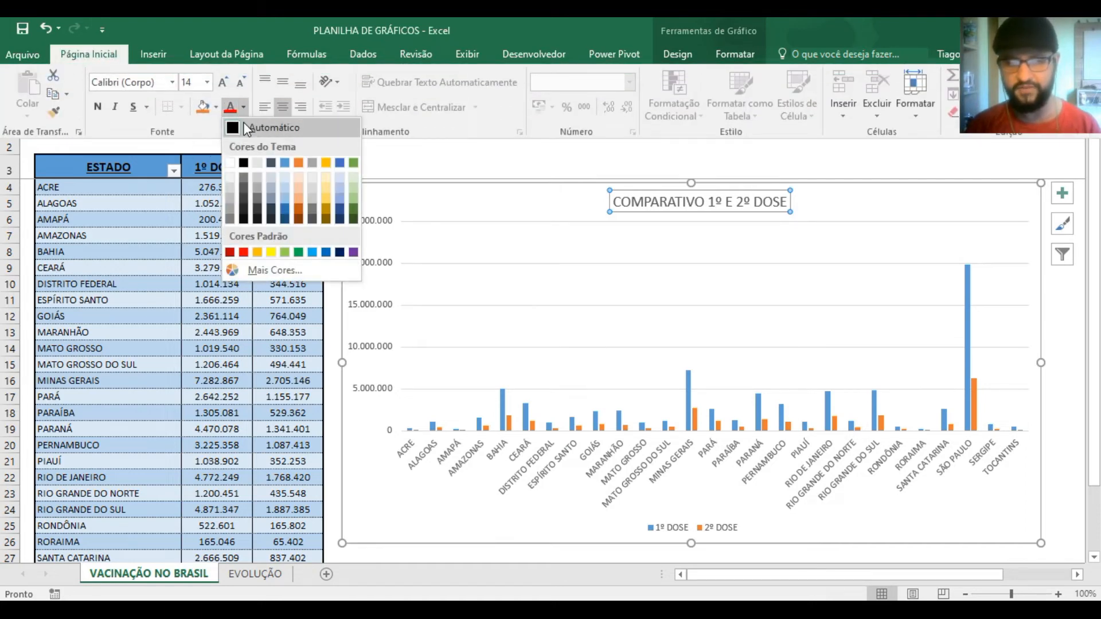
pyautogui.click(247, 128)
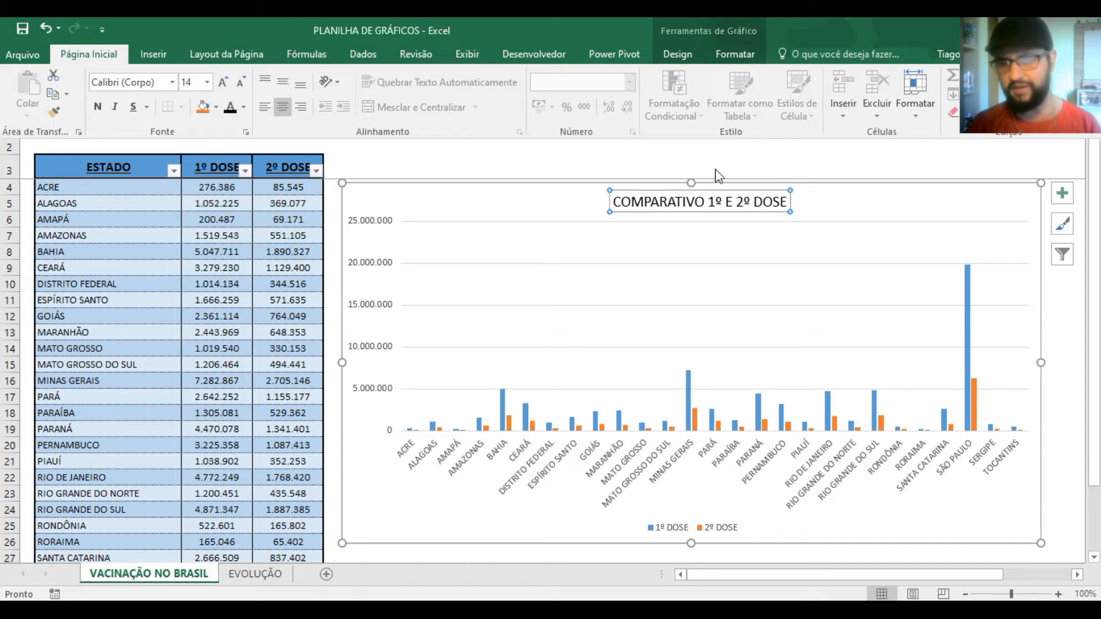
pyautogui.click(98, 107)
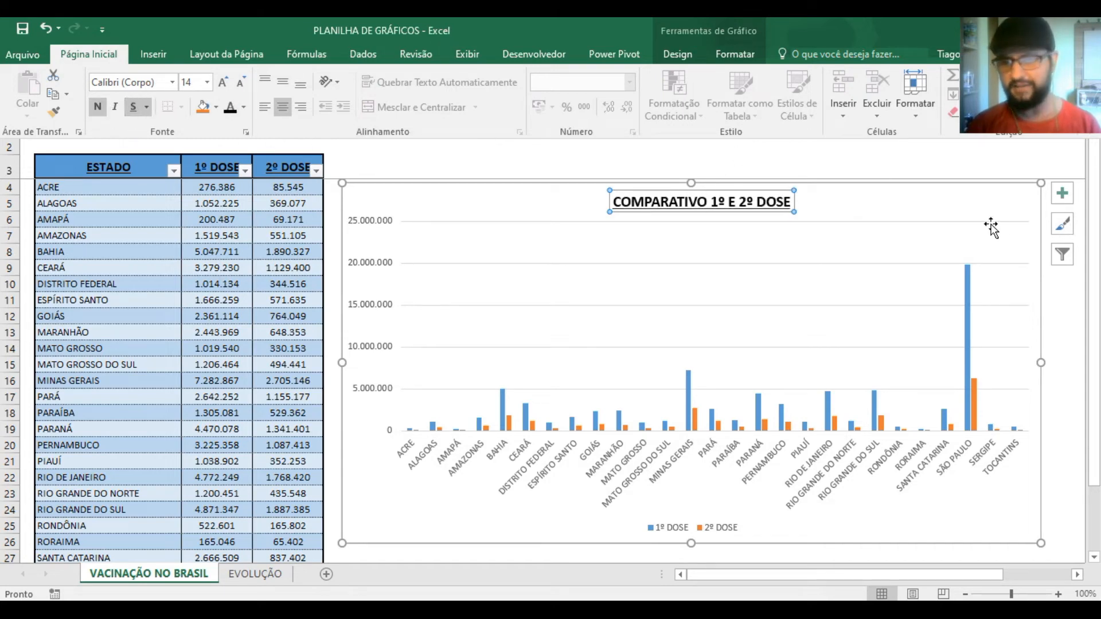
pyautogui.click(975, 165)
pyautogui.click(1056, 281)
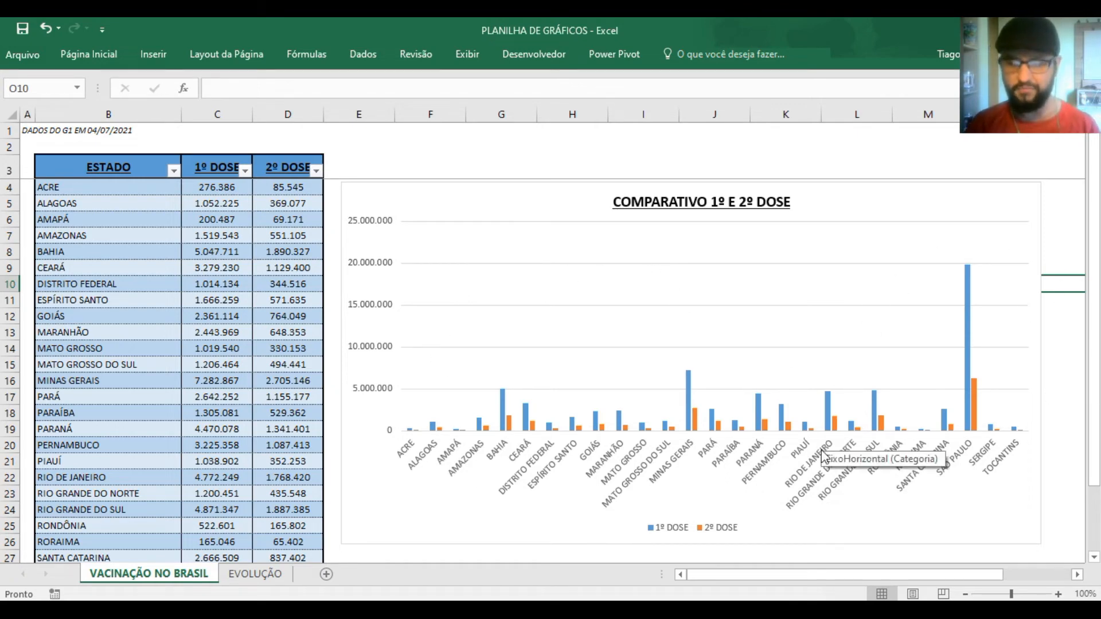
# Preview the available chart styles on the column chart and apply the dark Estilo 8
pyautogui.click(510, 542)
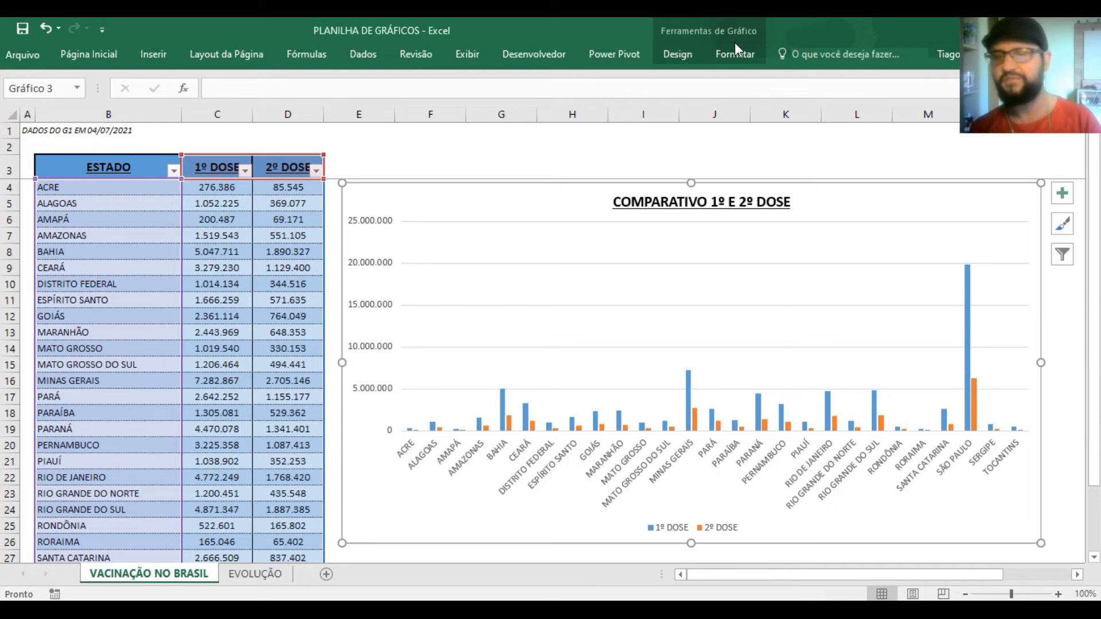
pyautogui.click(684, 50)
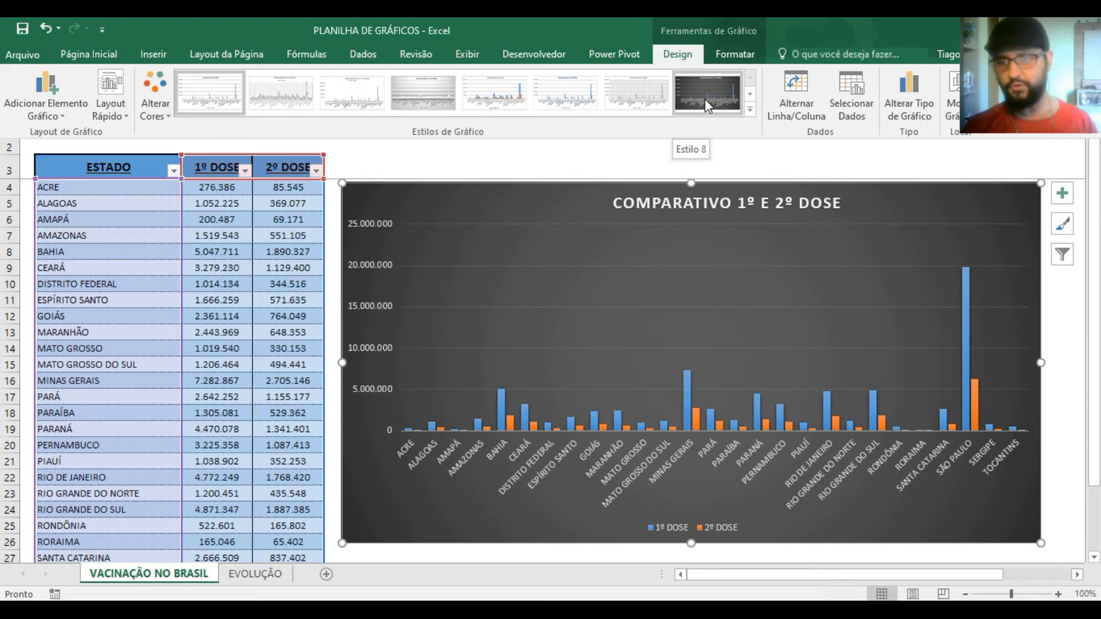
pyautogui.click(750, 94)
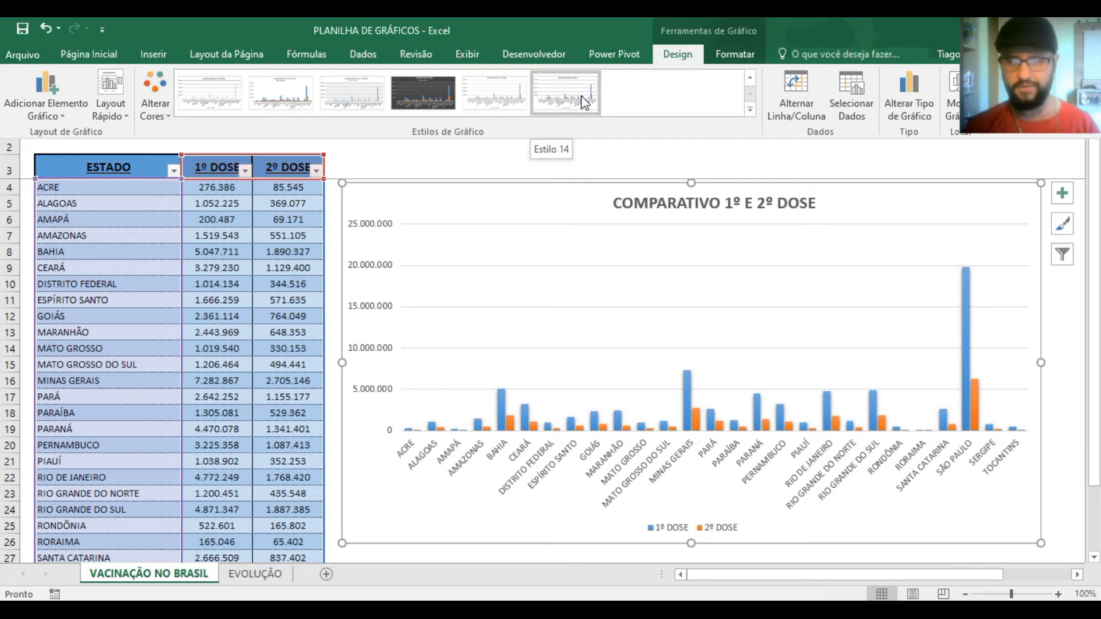
pyautogui.click(750, 78)
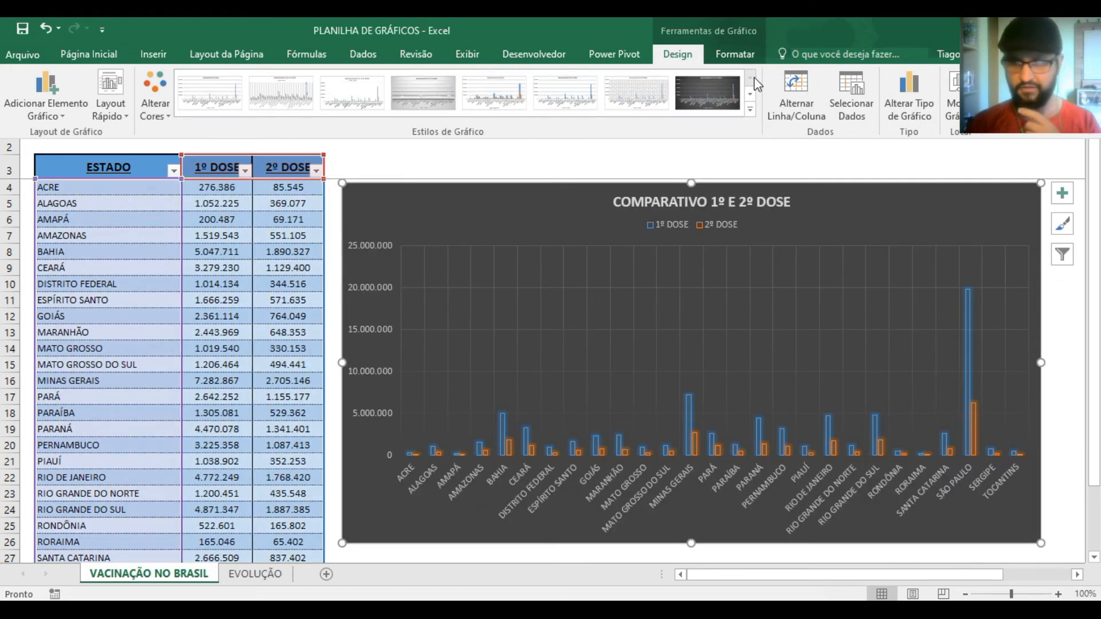
pyautogui.click(712, 90)
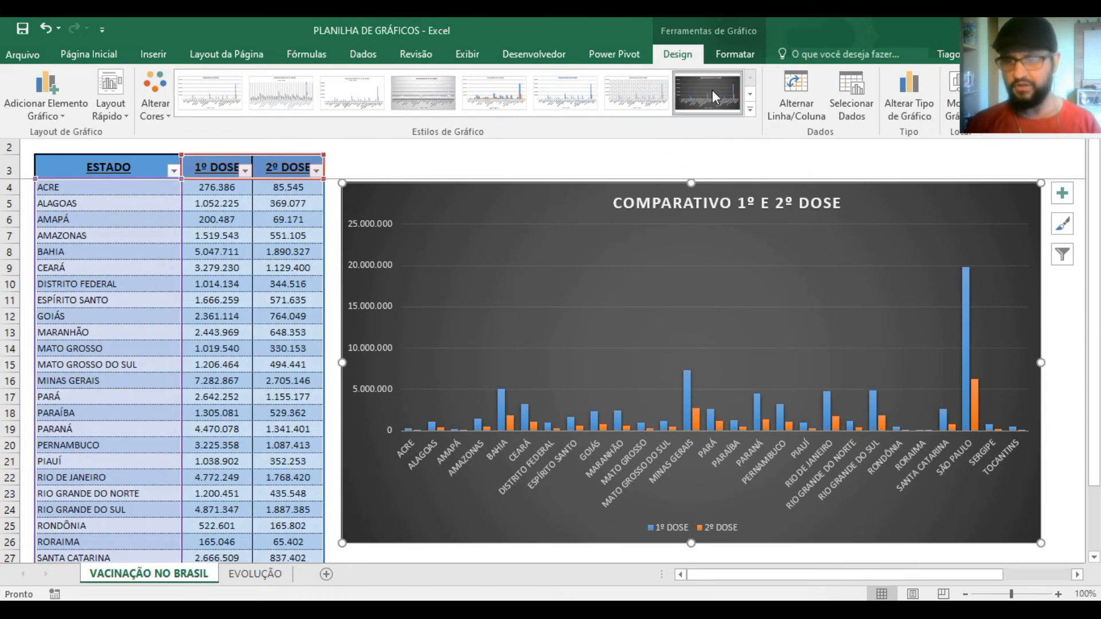
pyautogui.click(726, 166)
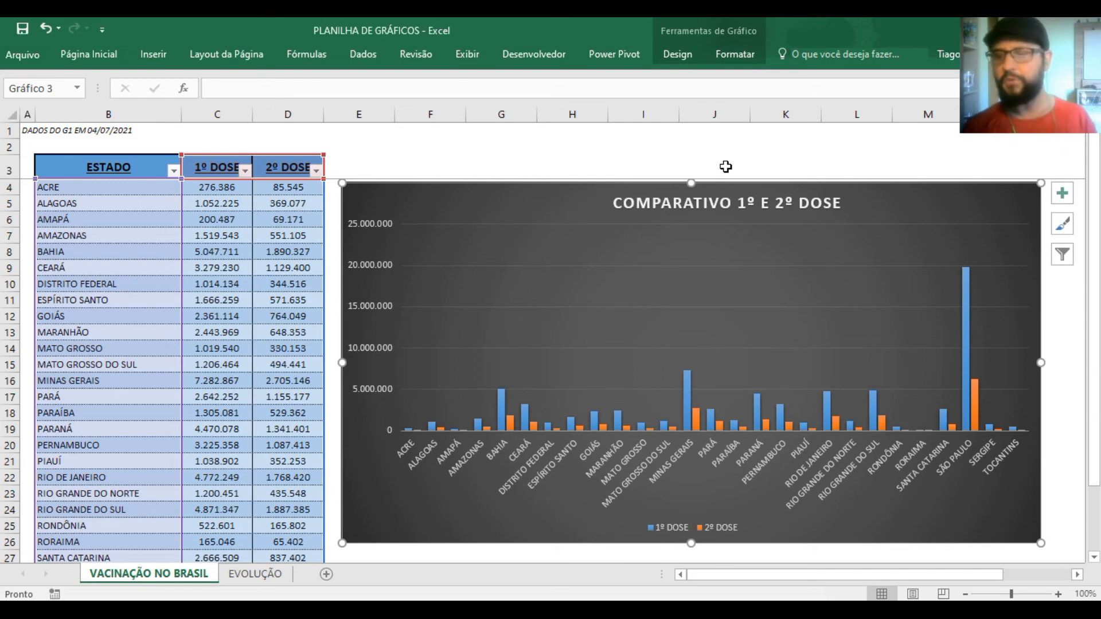
# Set the font size of the state names on the chart's horizontal axis to 8
pyautogui.click(608, 456)
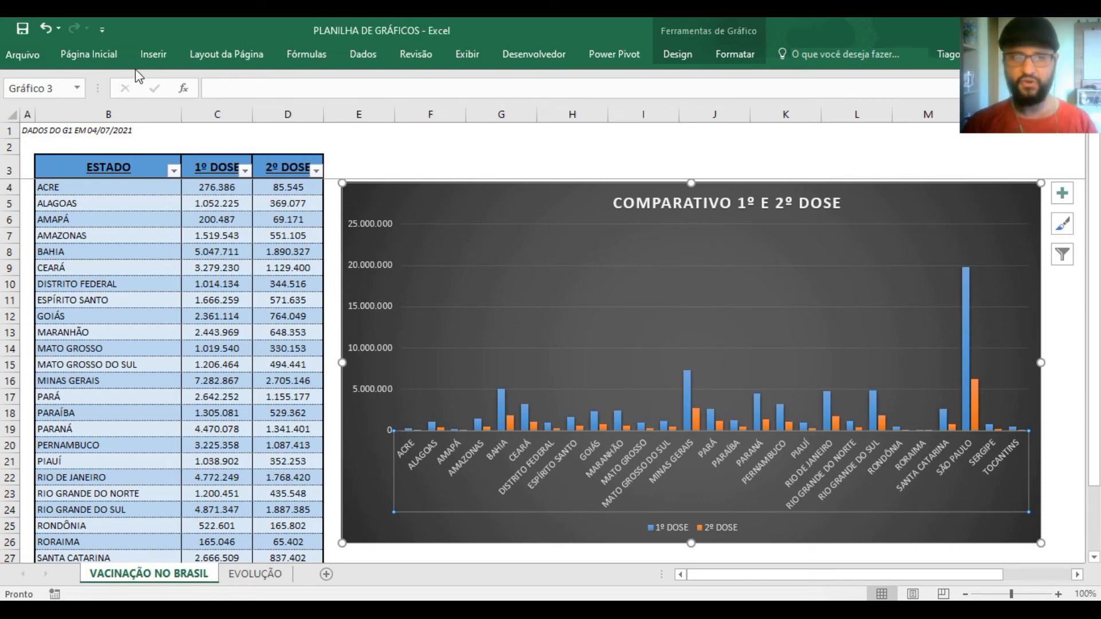
pyautogui.click(104, 61)
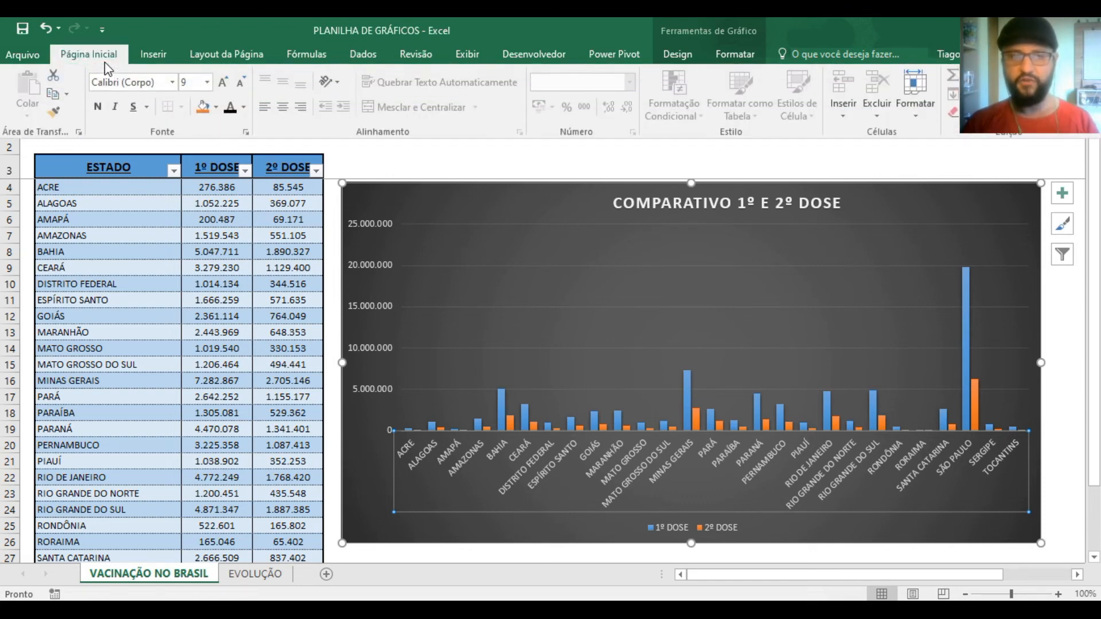
pyautogui.click(207, 82)
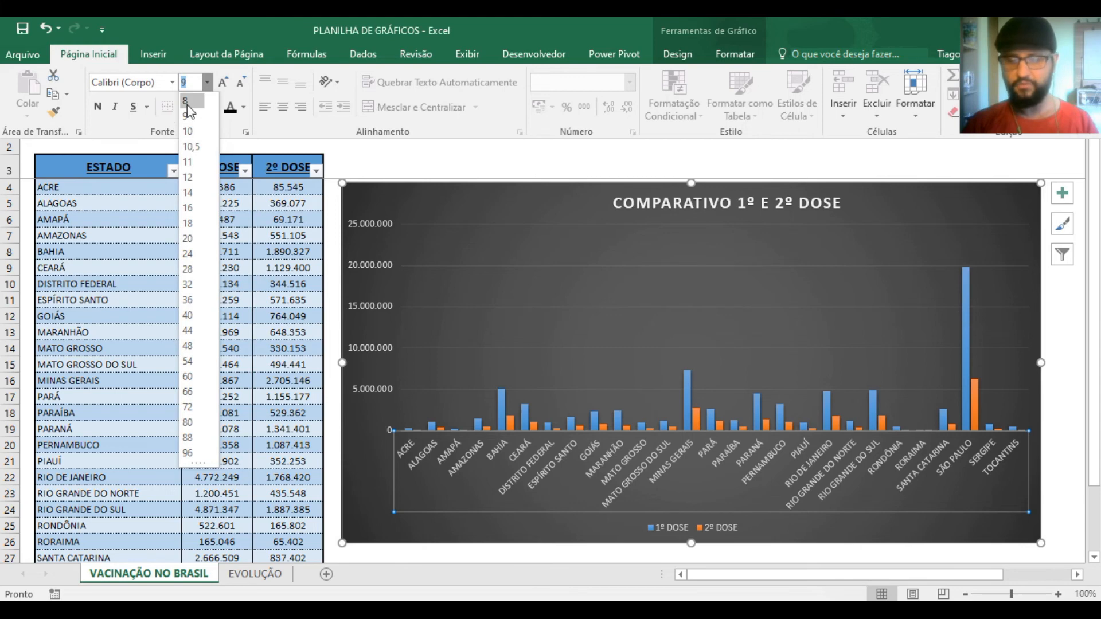
pyautogui.click(186, 101)
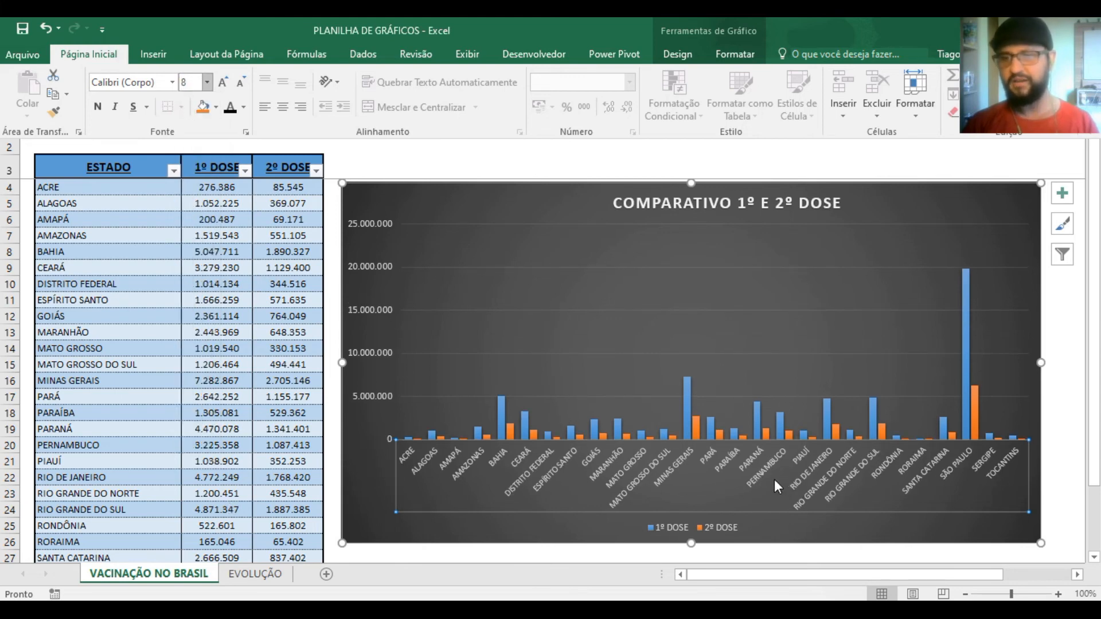
pyautogui.click(734, 376)
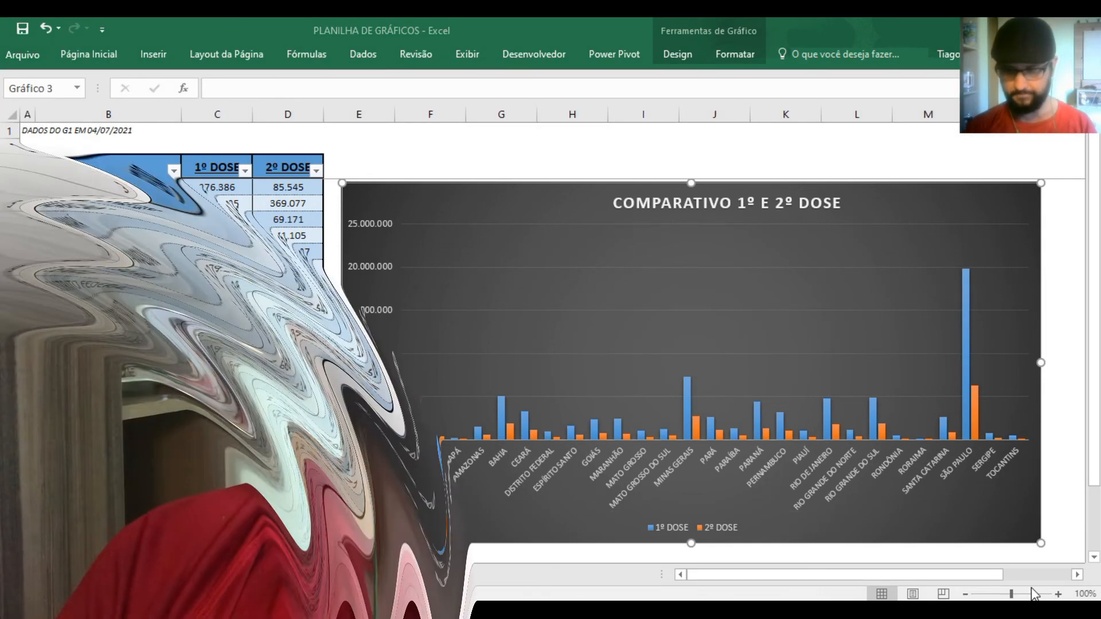